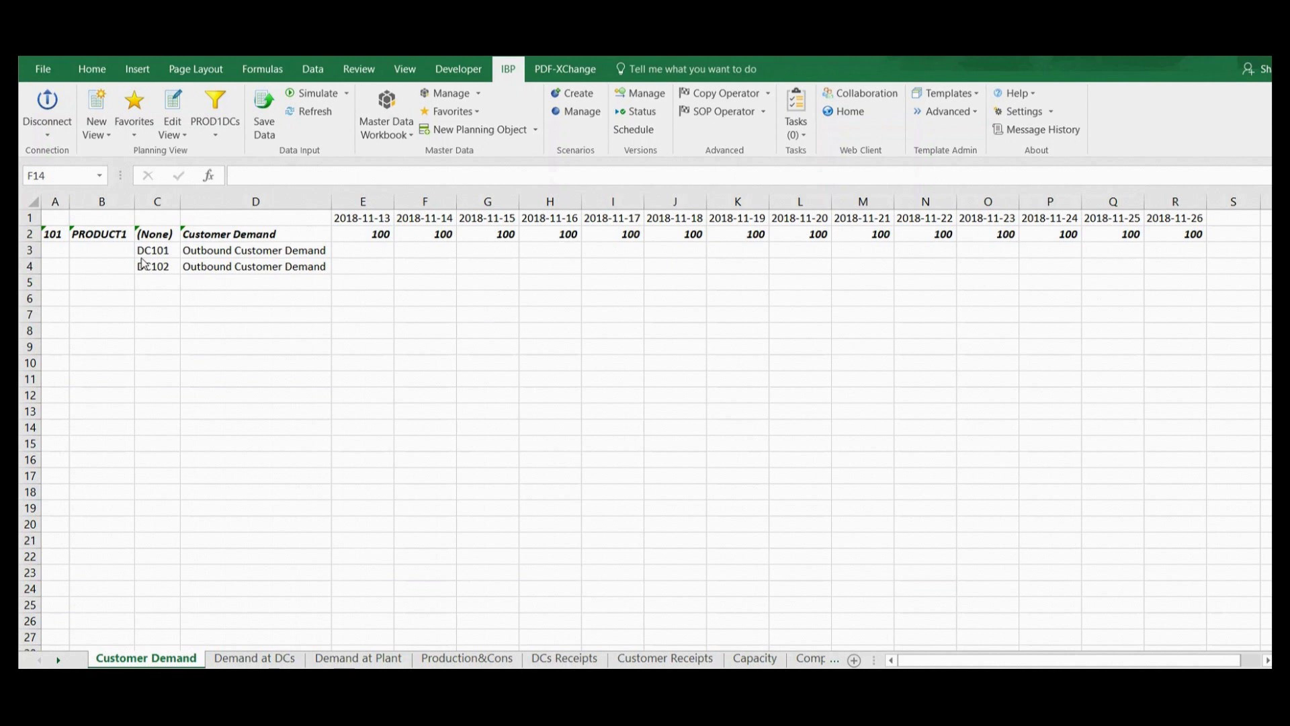
Review the Demand at DCs, Demand at Plant, Production&Cons, DCs Receipts and Customer Receipts sheets
click(254, 657)
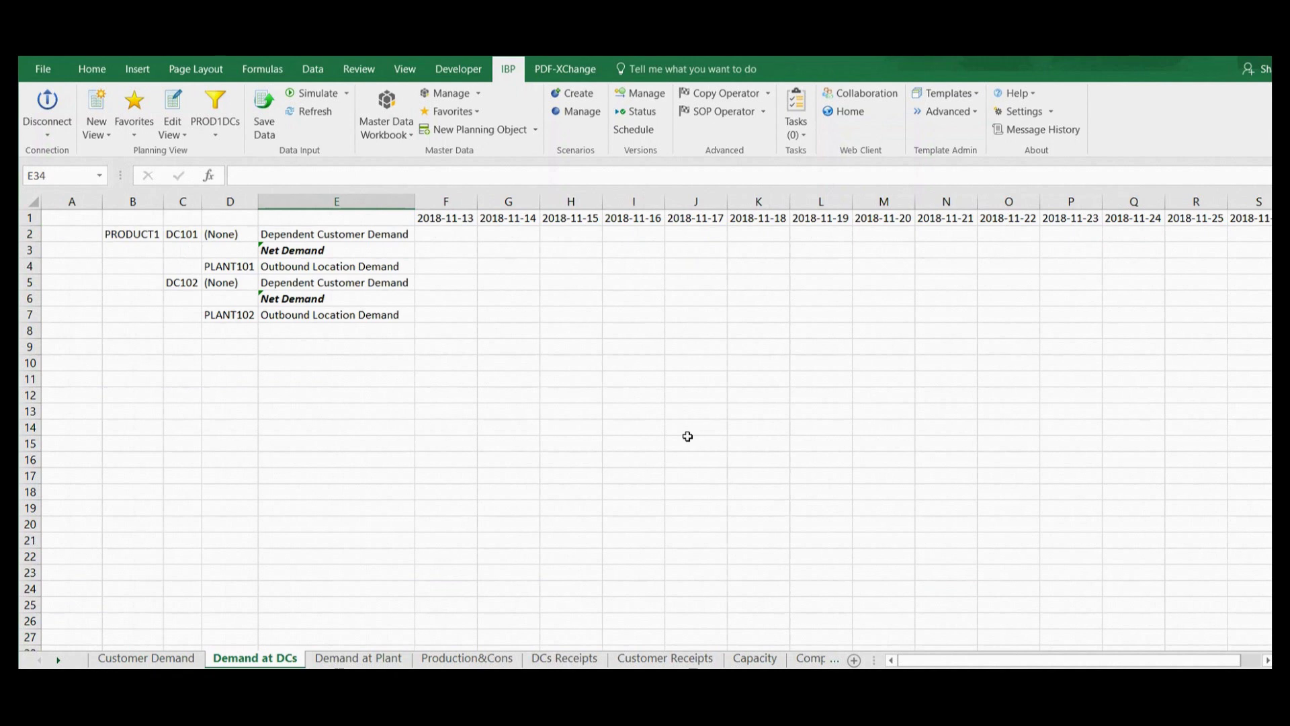
key(ctrl+Page_Down)
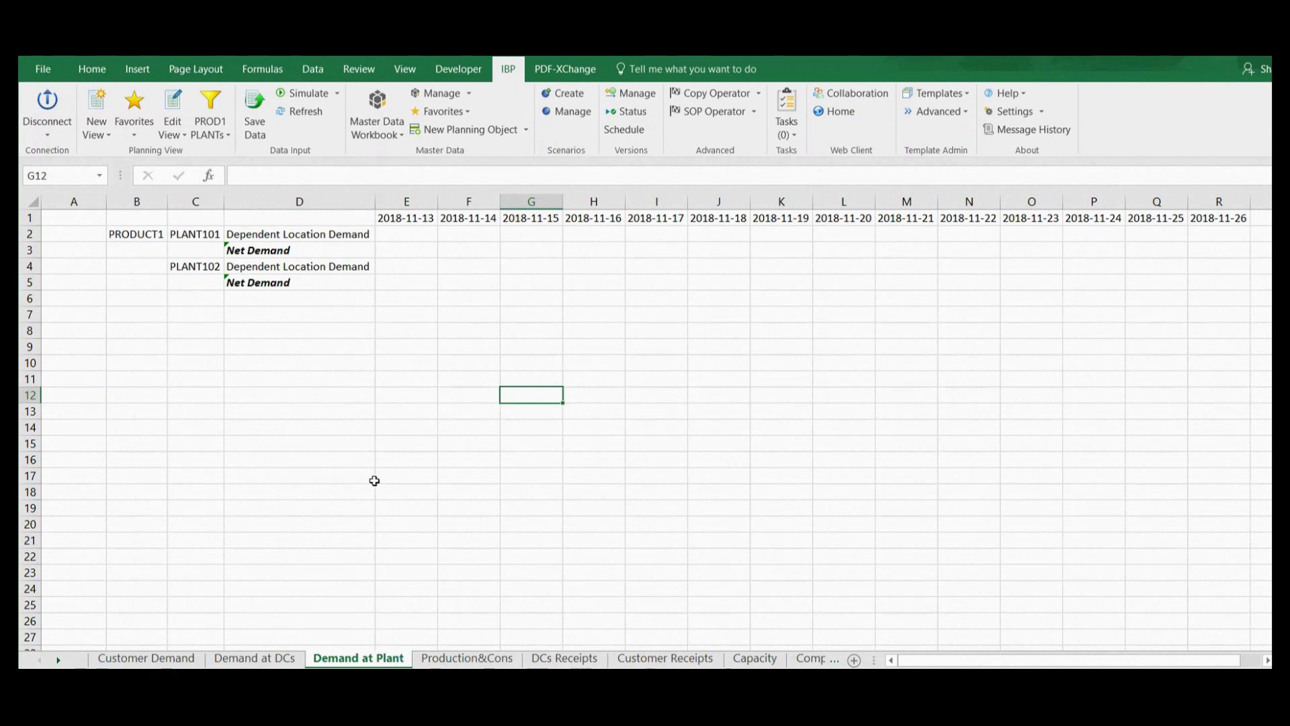
key(ctrl+Page_Down)
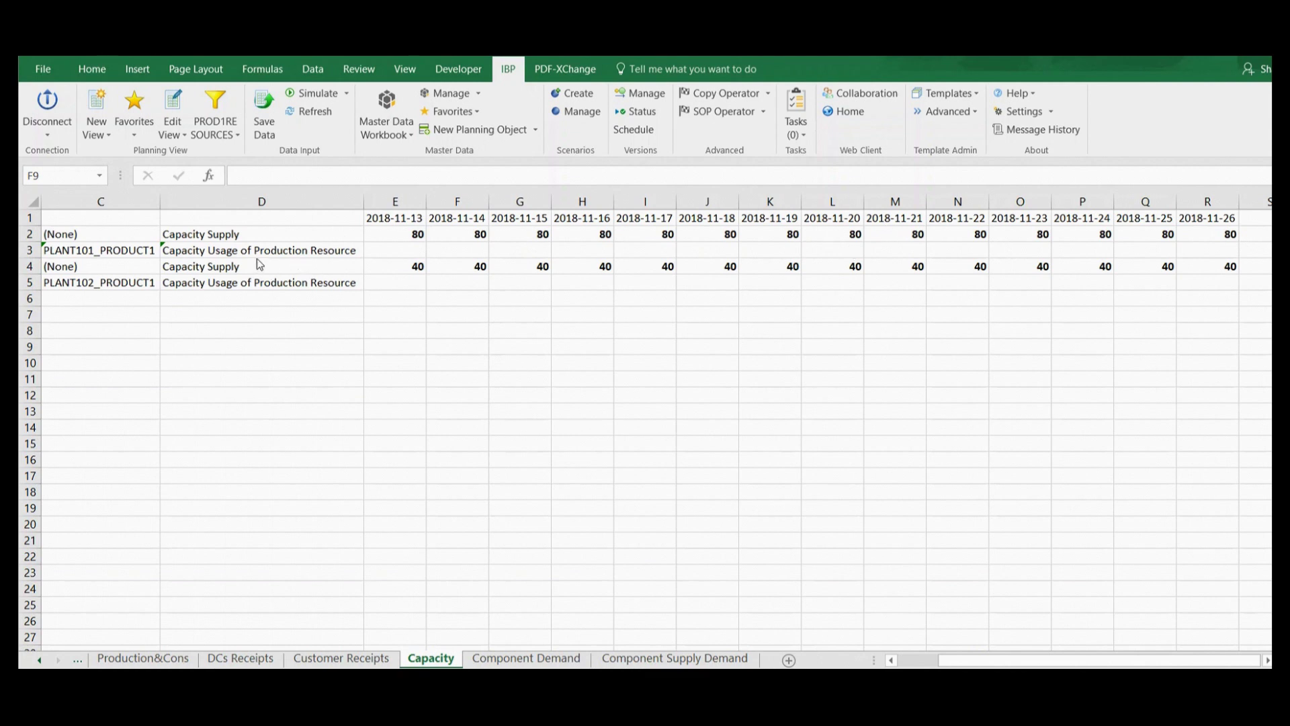
key(ctrl+Page_Up)
key(ctrl+Page_Up)
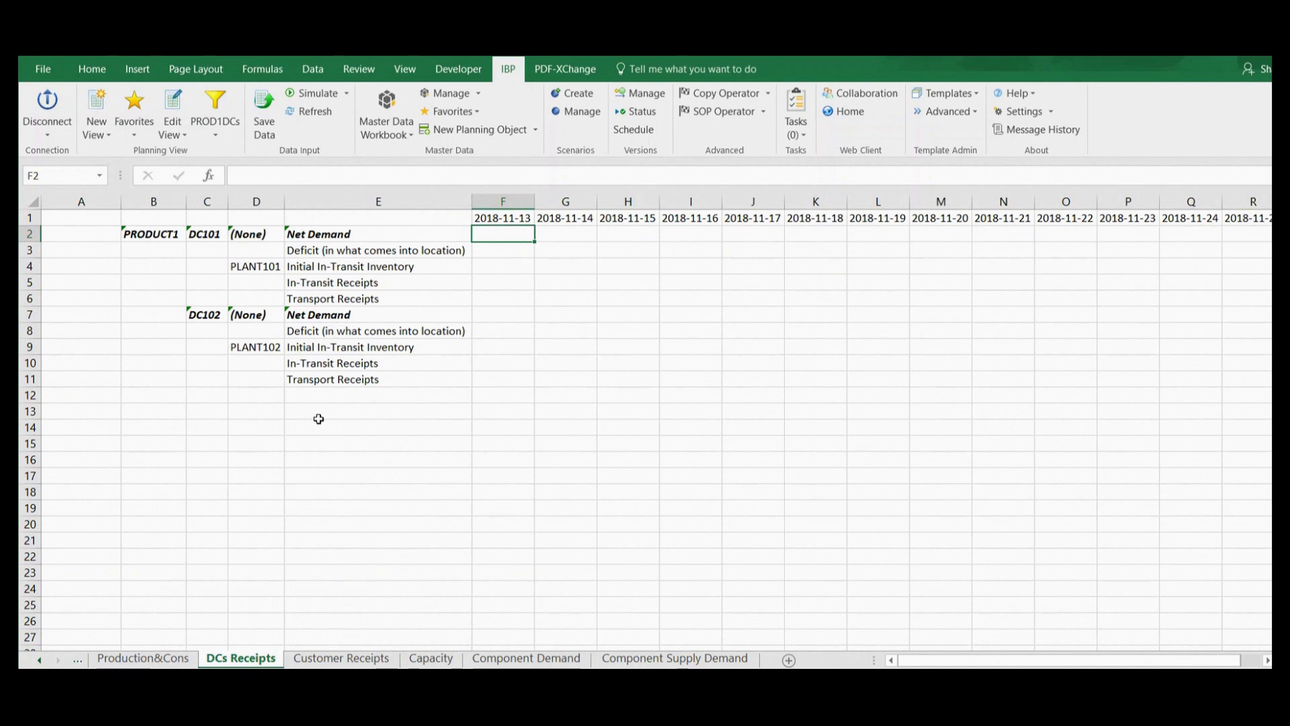
click(329, 659)
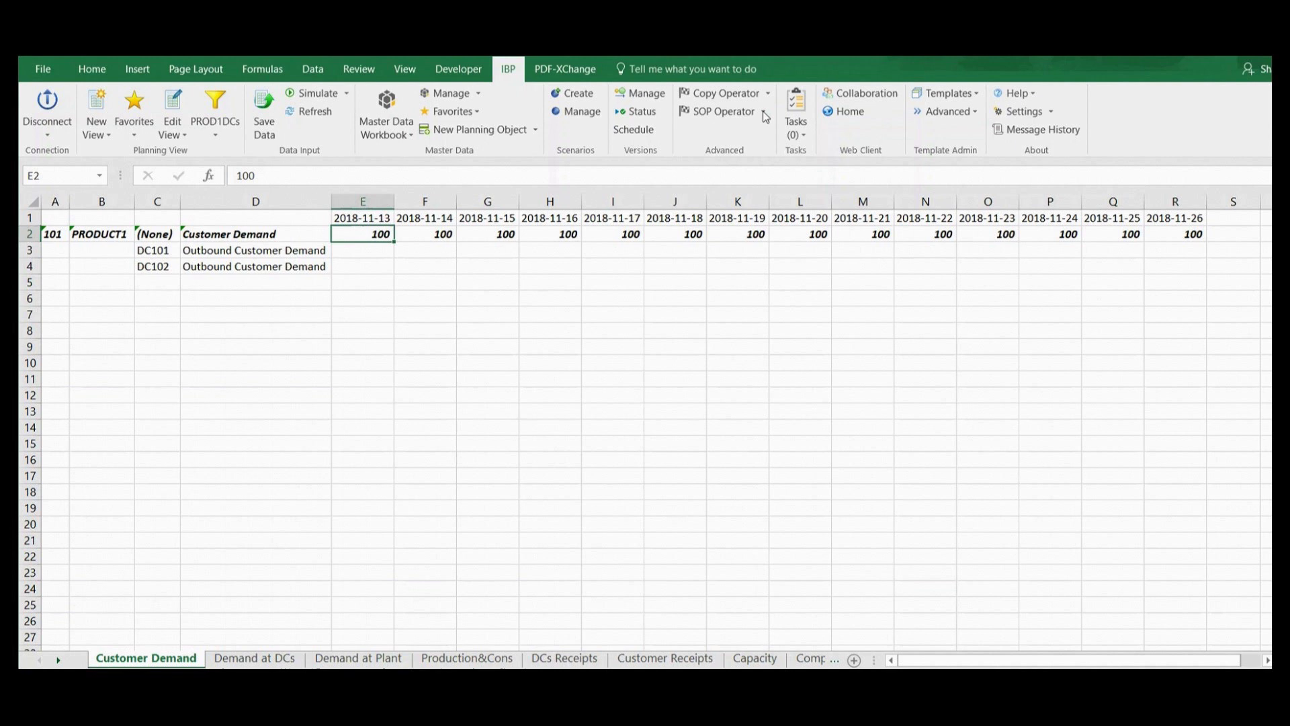
Run the Time-Series-Based Infinite Heuristic from the IBP Simulate list
click(764, 113)
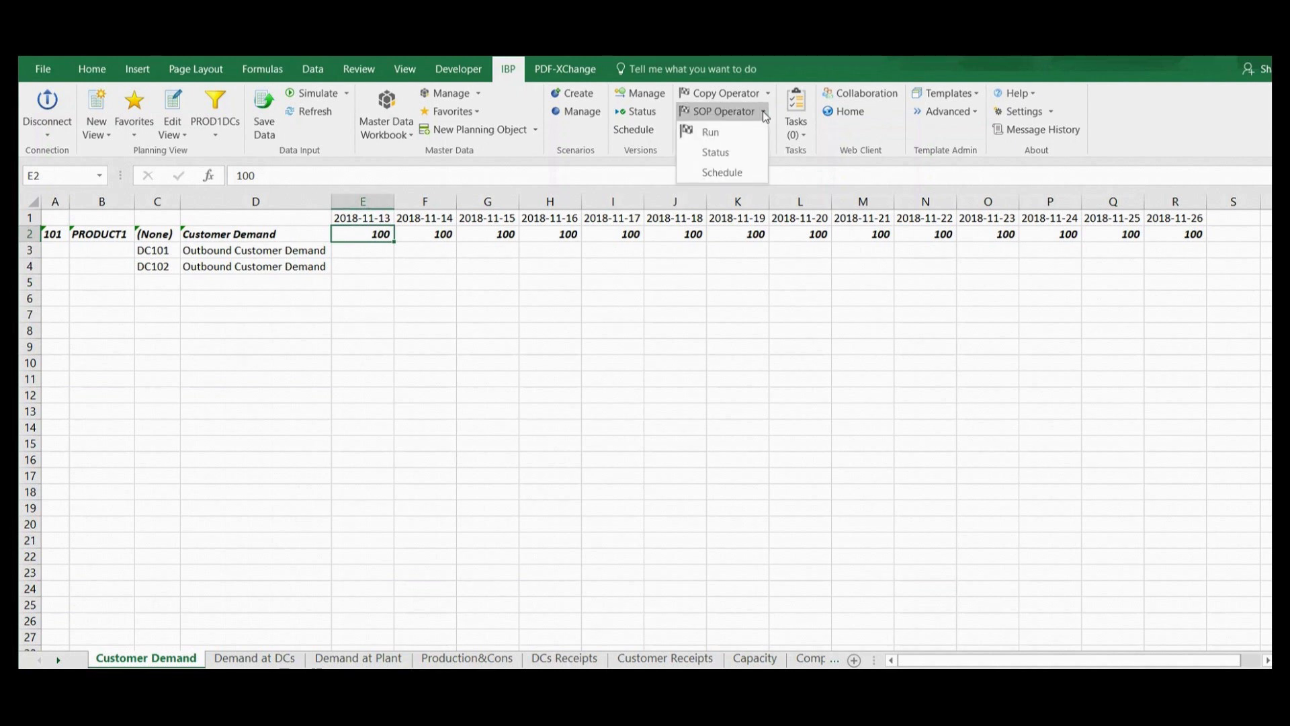
click(348, 94)
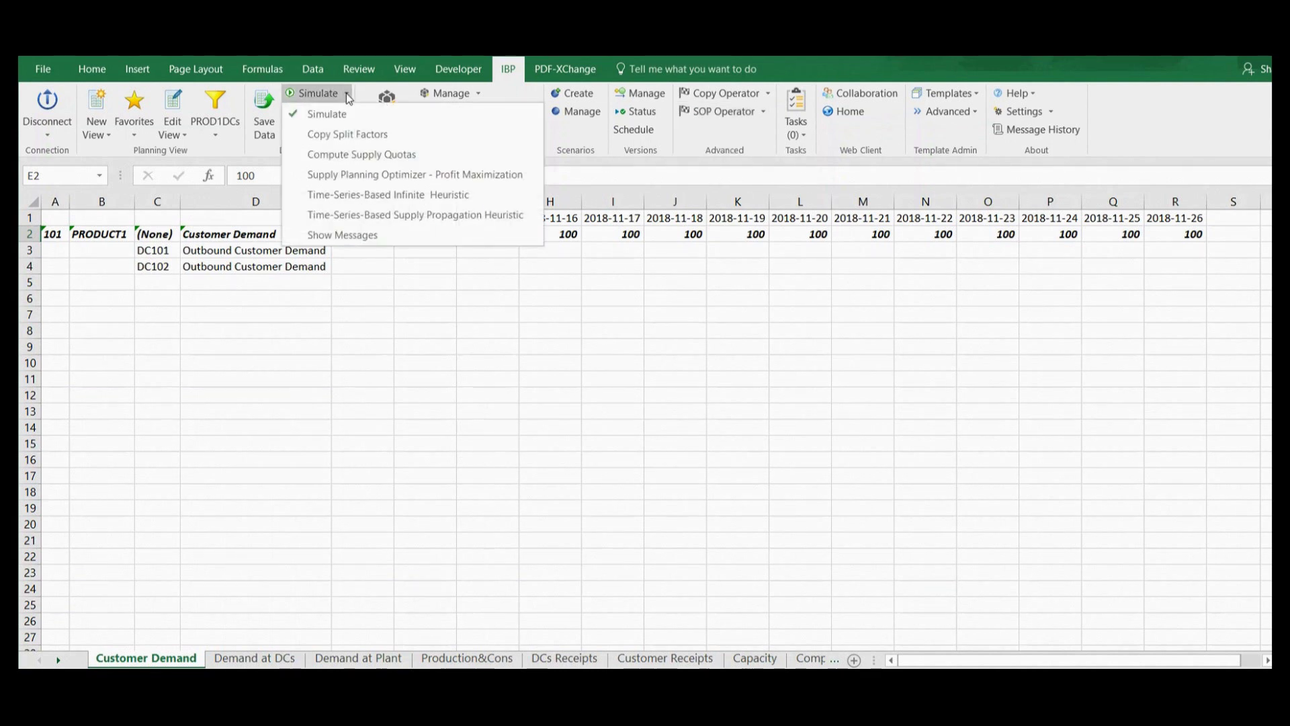
click(378, 196)
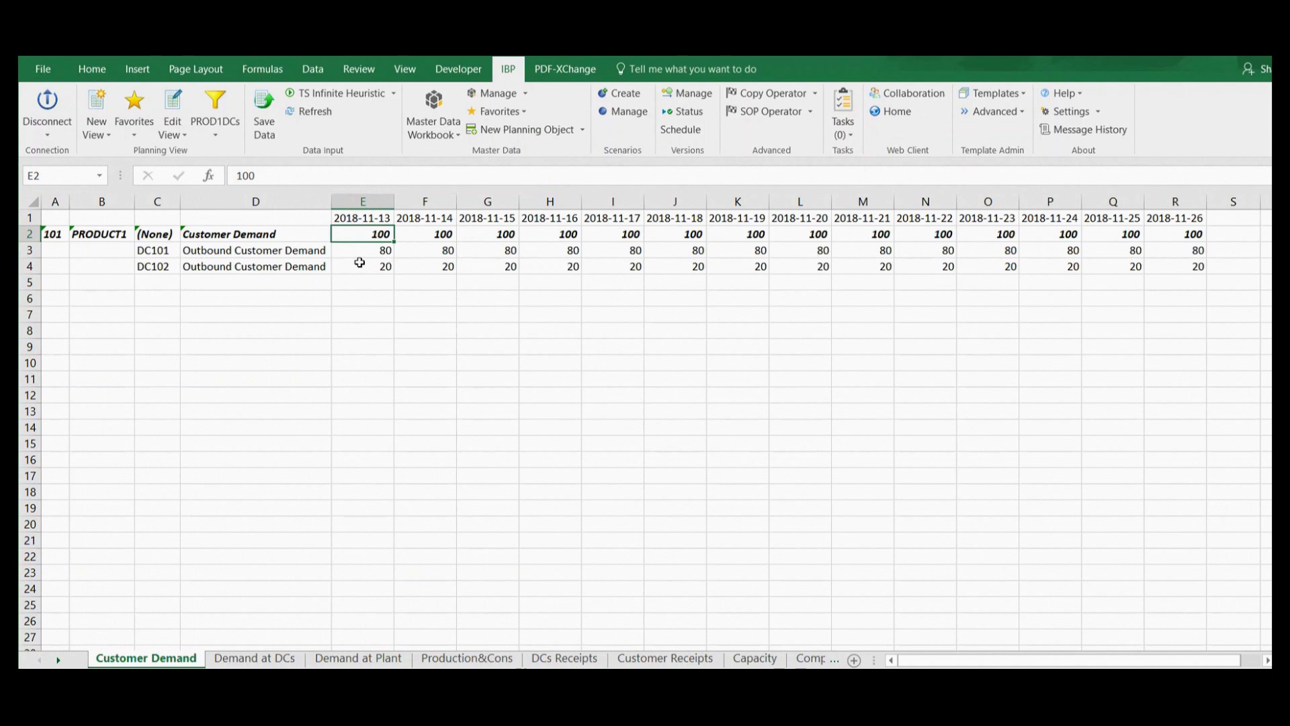
On Demand at DCs, highlight PLANT101 outbound and DC102 net and outbound demand, then view Demand at Plant
key(ctrl+Page_Down)
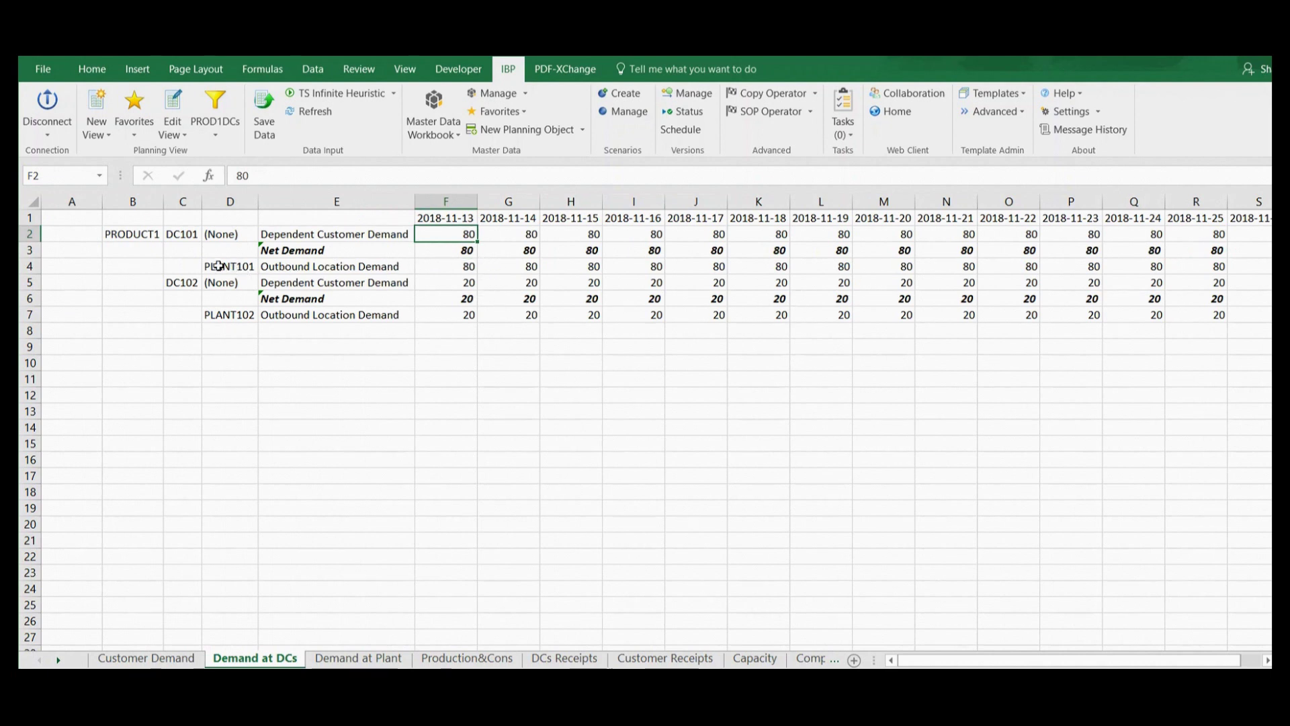
drag(461, 266, 1220, 268)
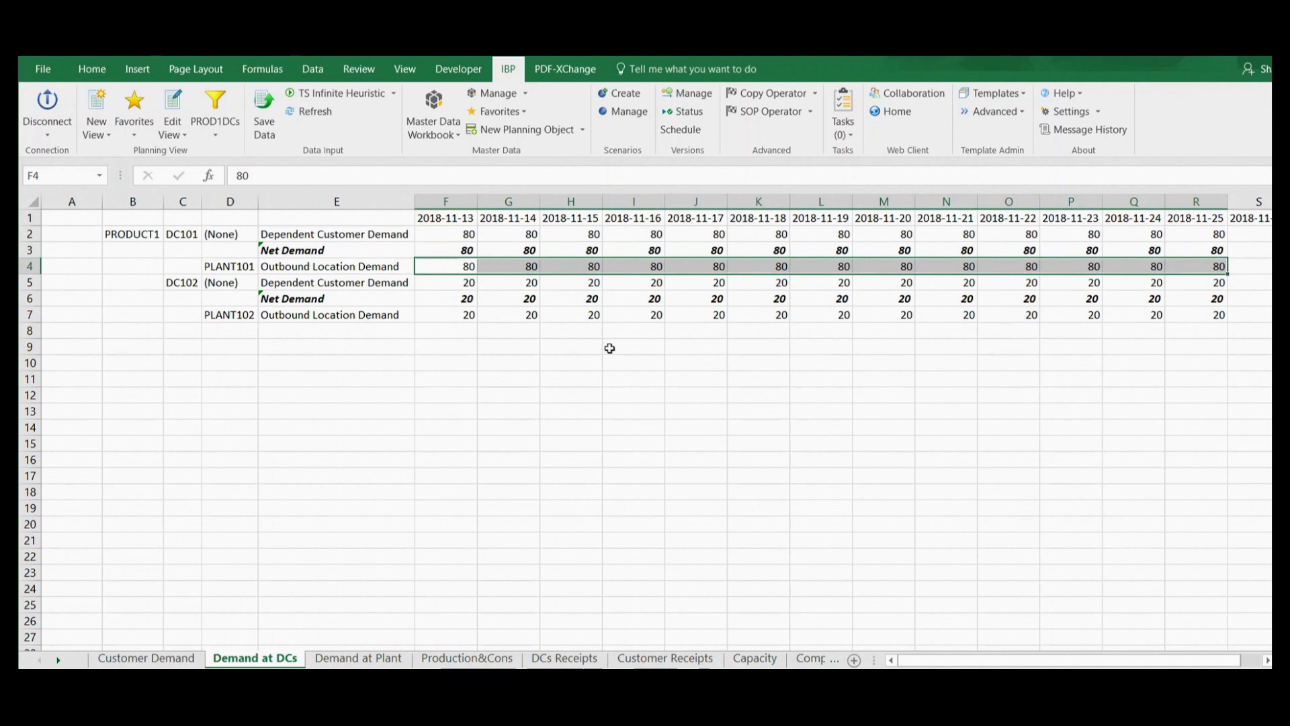
click(455, 325)
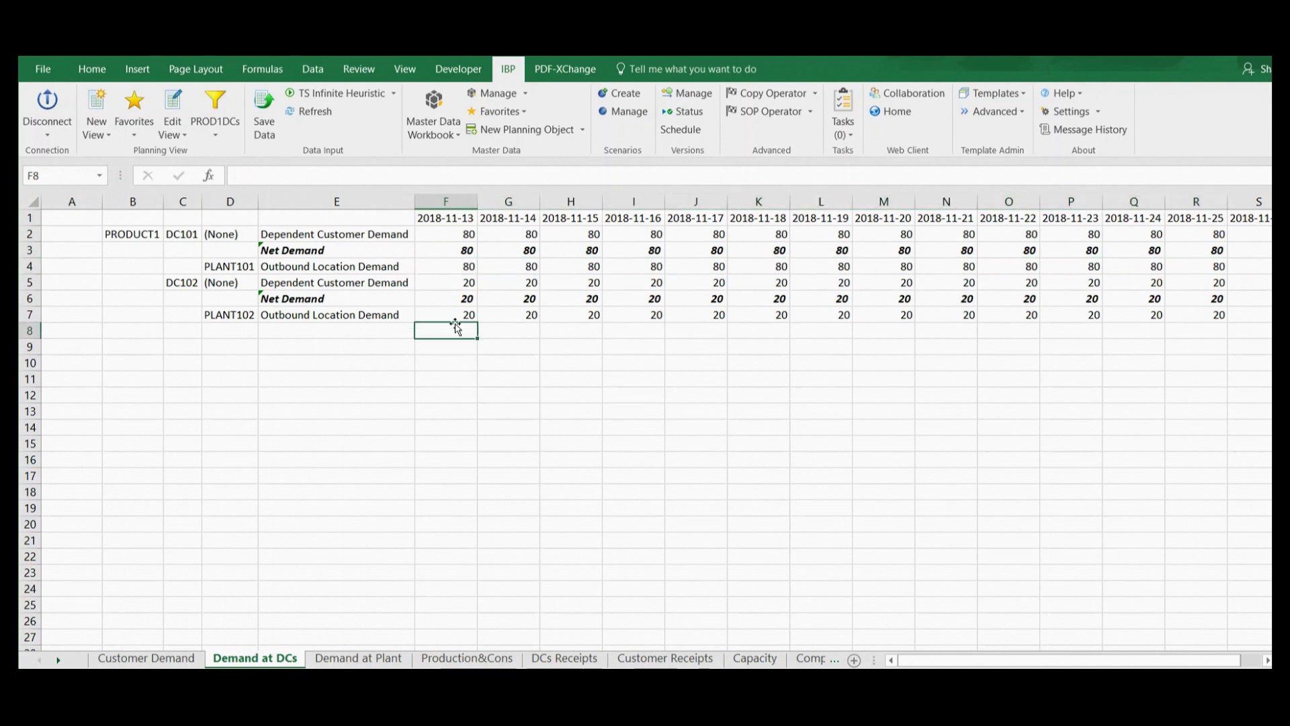
drag(455, 265, 1196, 265)
drag(440, 302, 1204, 311)
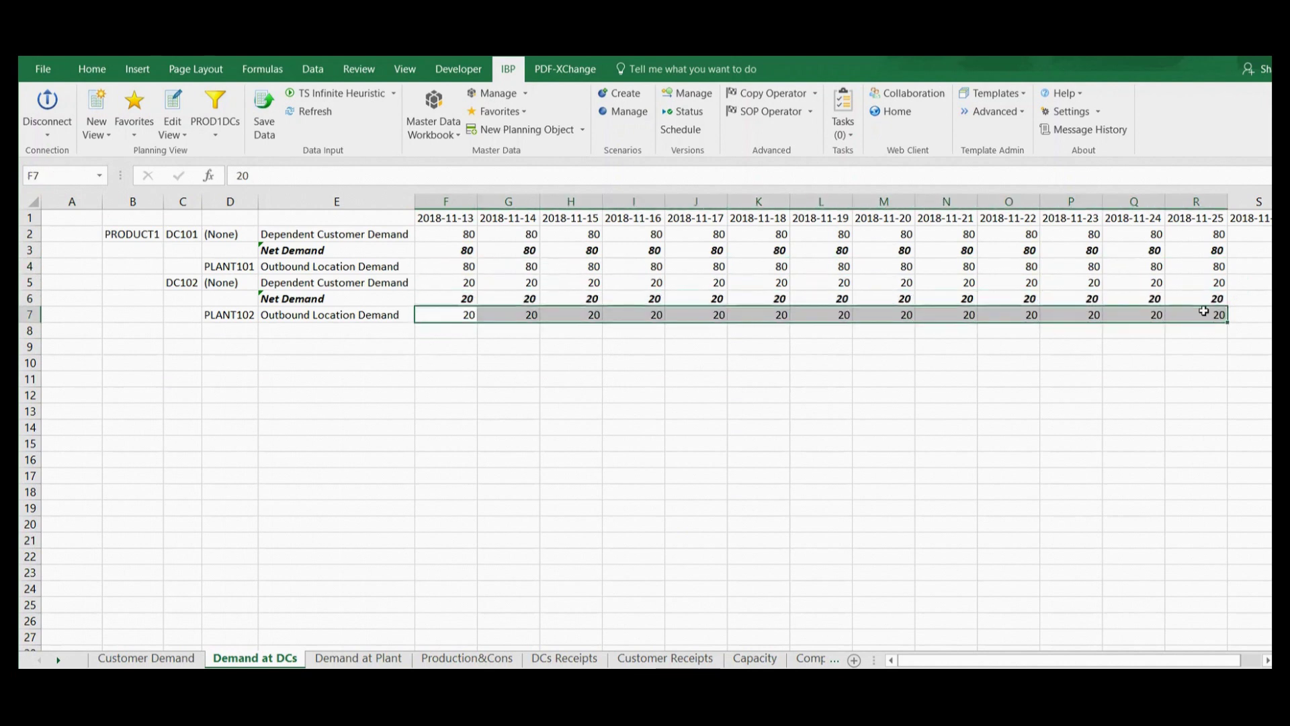
click(358, 658)
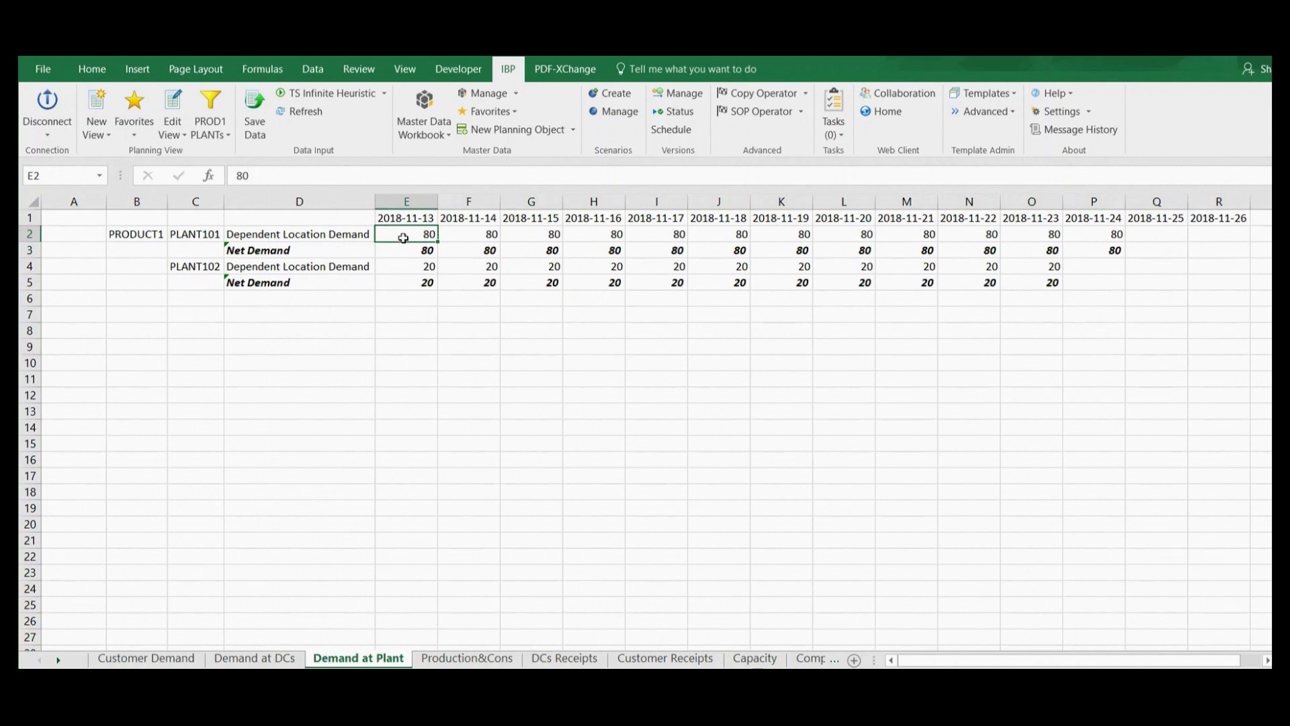
Highlight PLANT101's dependent location demand and net demand of 80 on Demand at Plant
drag(431, 233, 1115, 234)
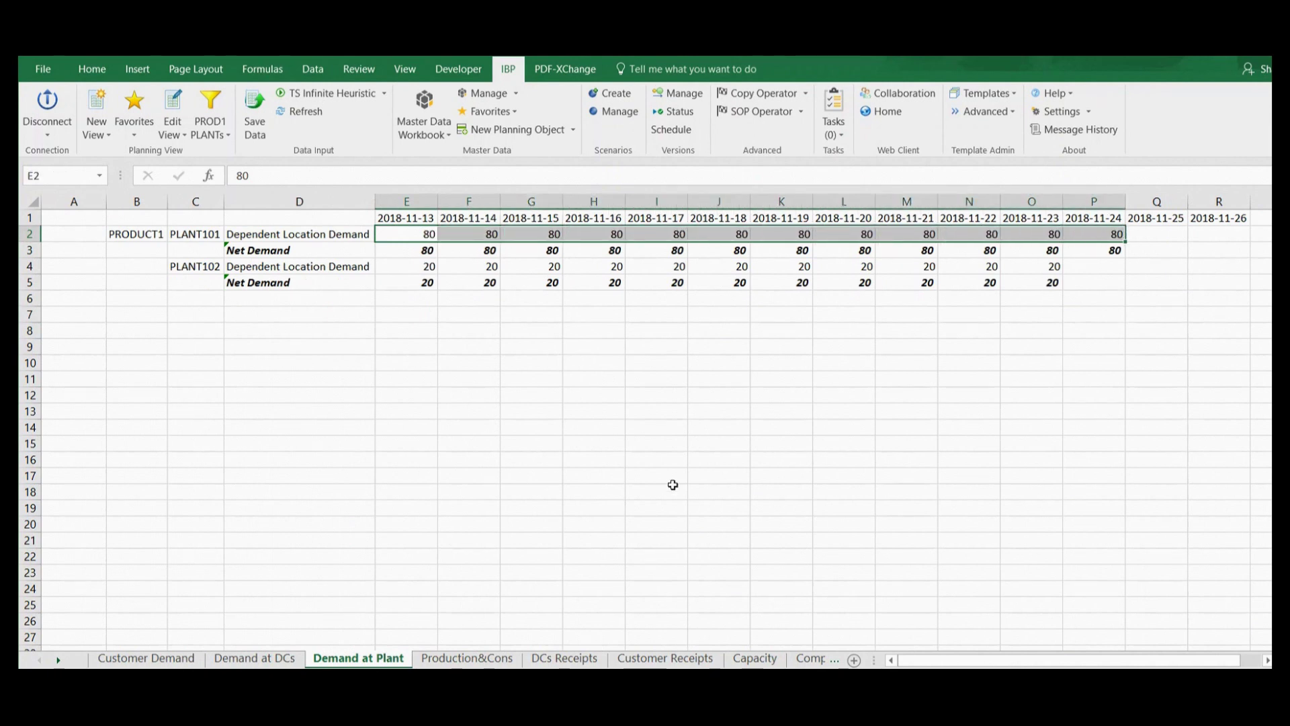
drag(418, 252, 1114, 248)
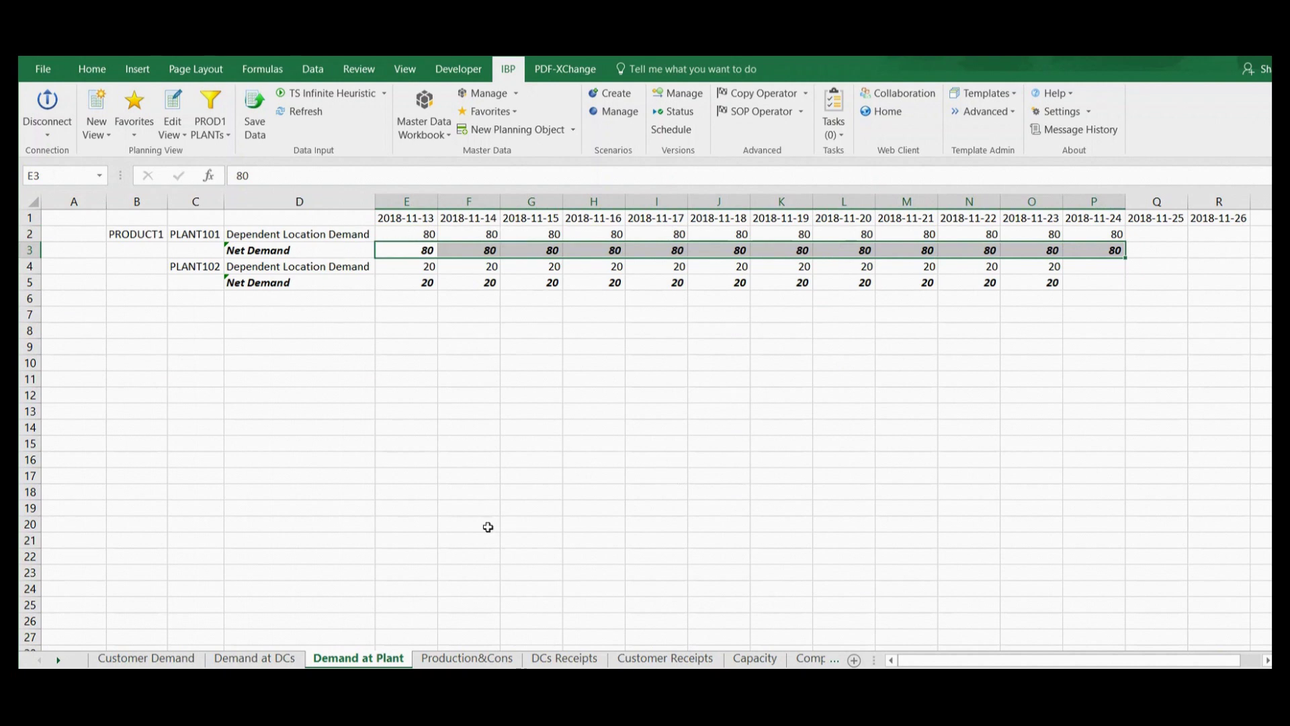
key(ctrl+Page_Down)
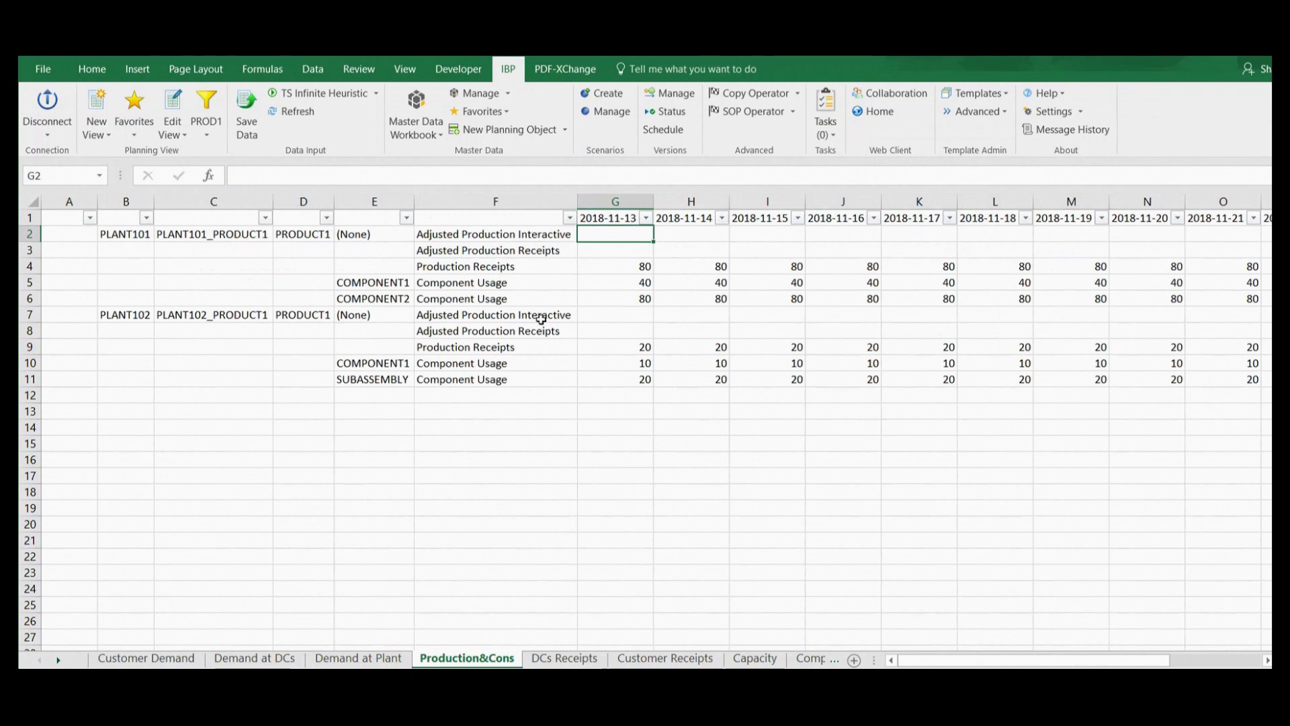
Highlight PLANT101 and PLANT102 Production Receipts rows (80 and 20) on Production&Cons, then view DCs Receipts
click(29, 266)
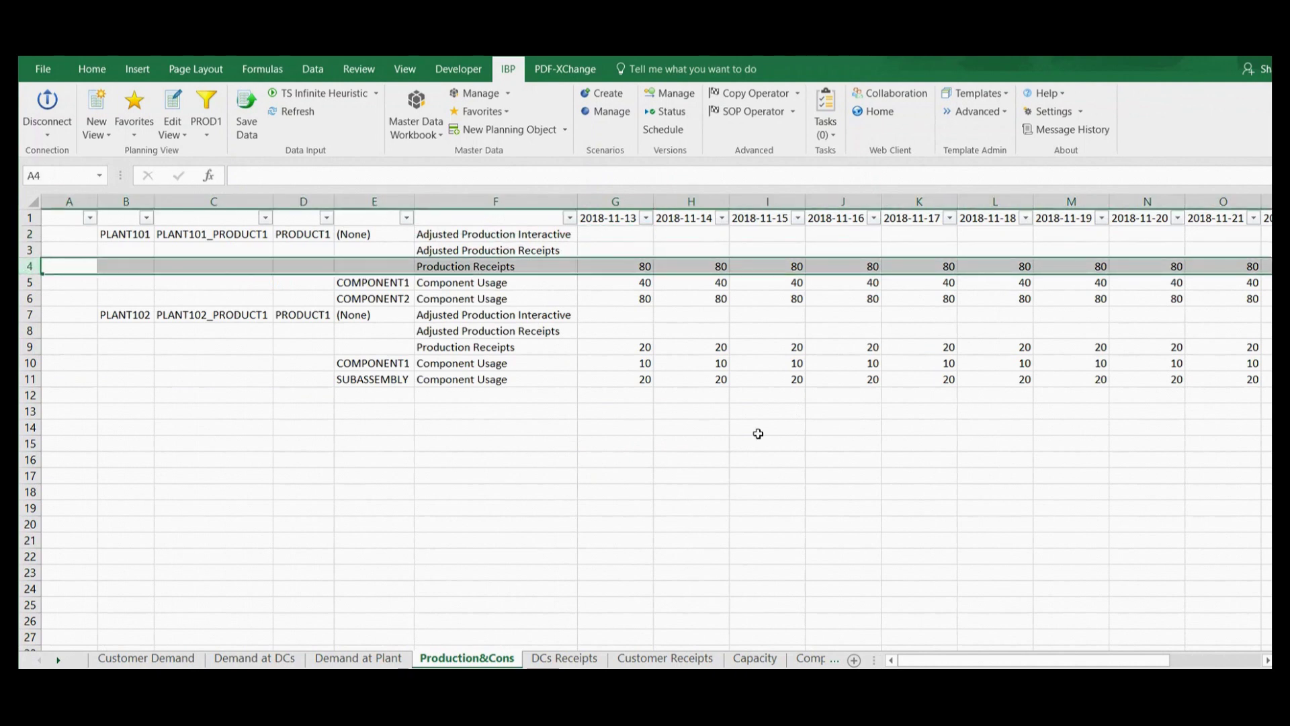
click(31, 346)
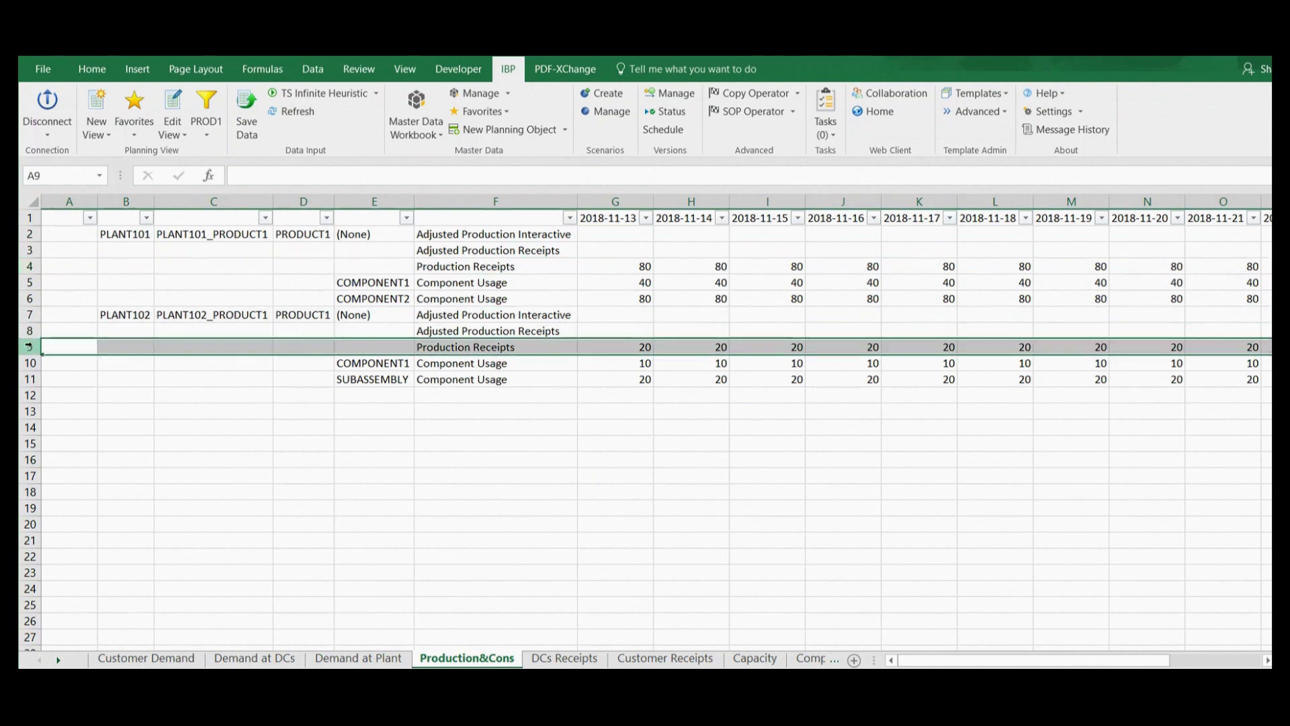
click(767, 314)
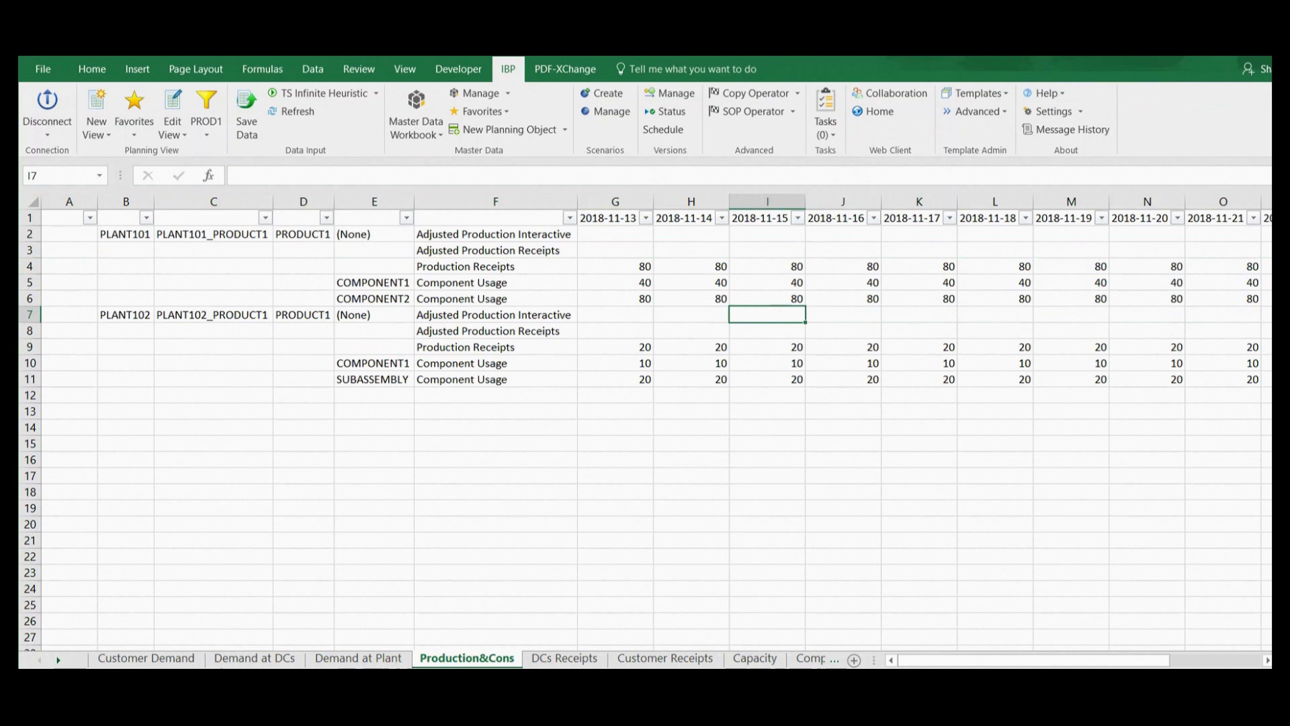
click(564, 659)
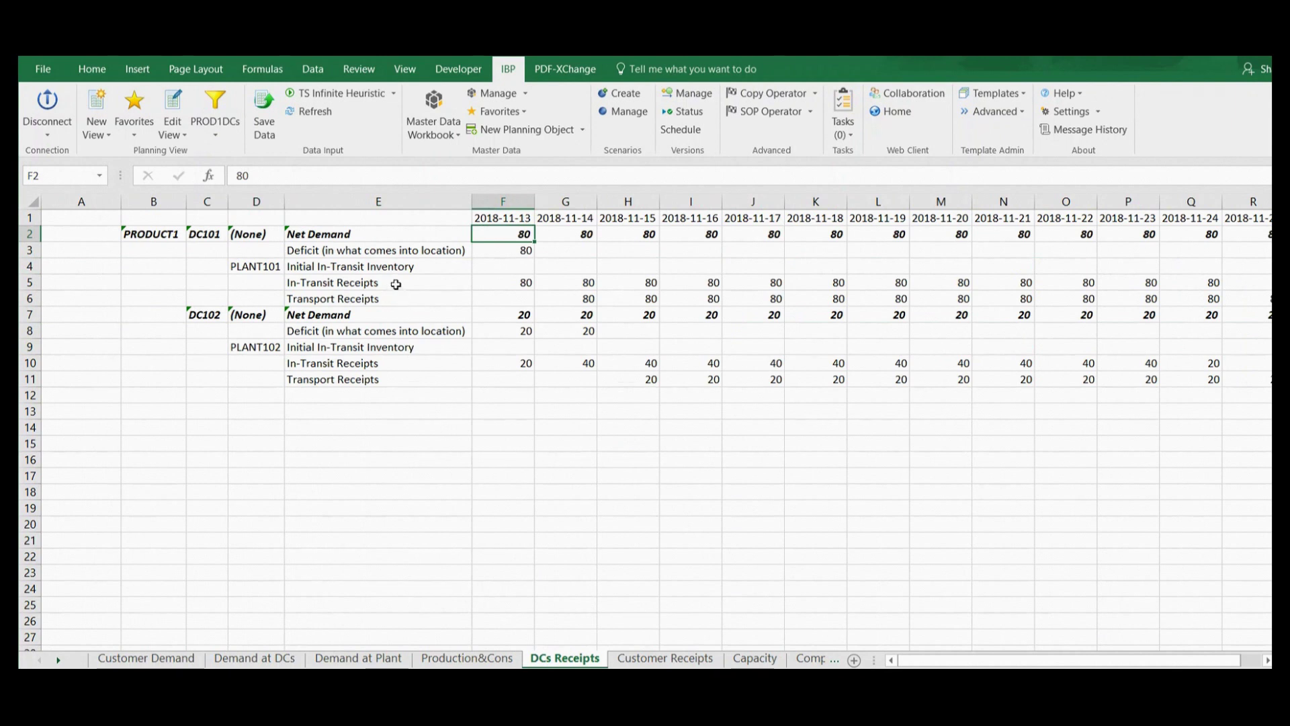
Highlight DC101 and DC102 in-transit and transport receipts on the DCs Receipts sheet
click(28, 282)
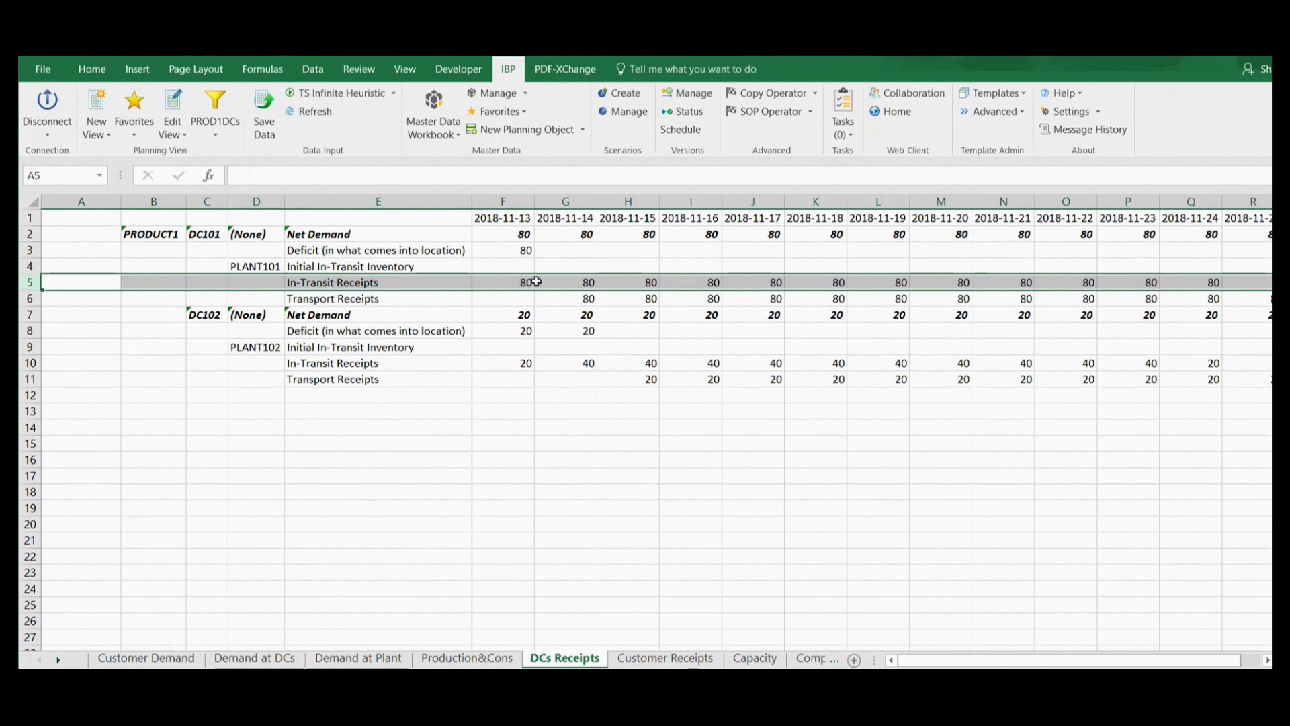
click(576, 299)
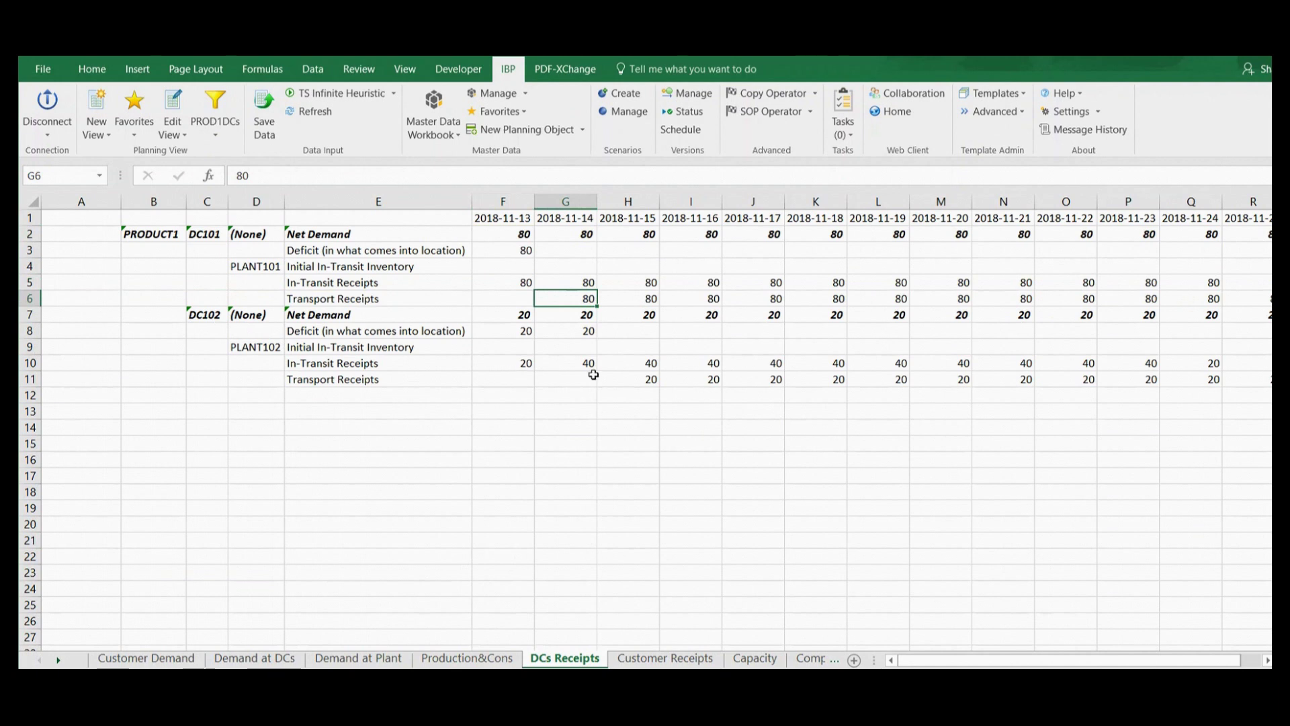
click(520, 365)
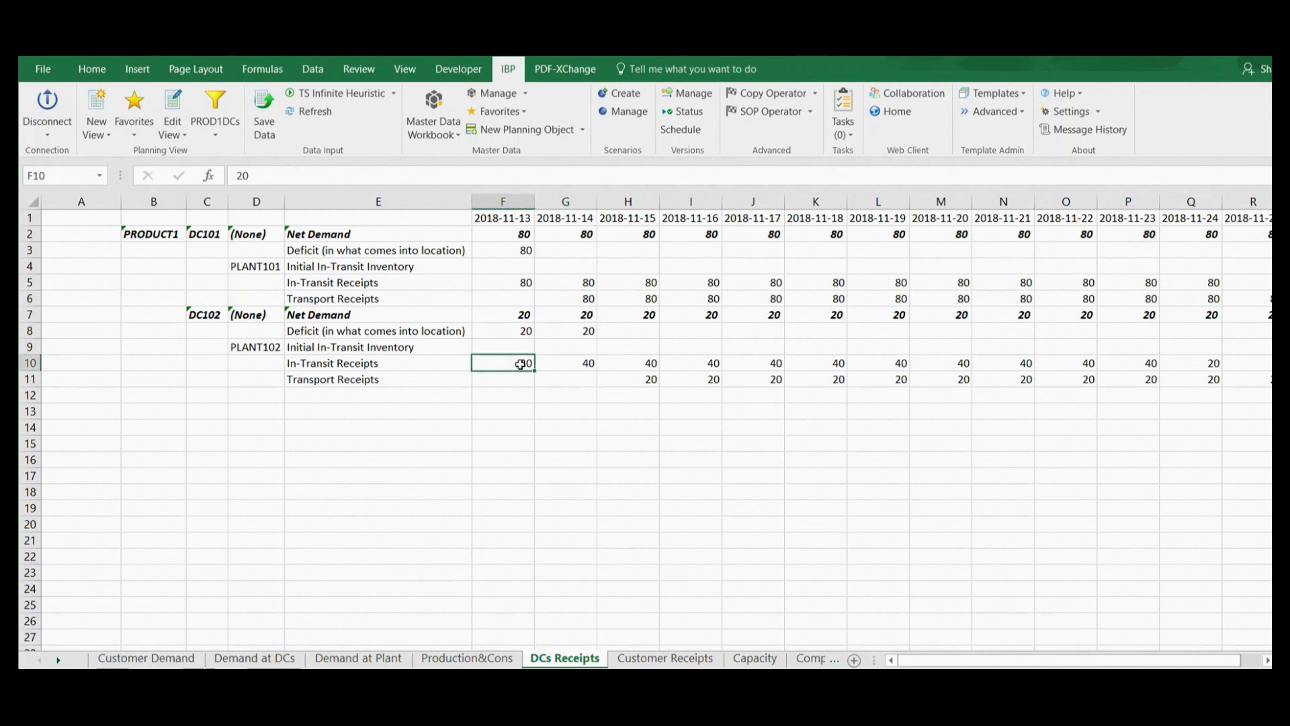
click(641, 381)
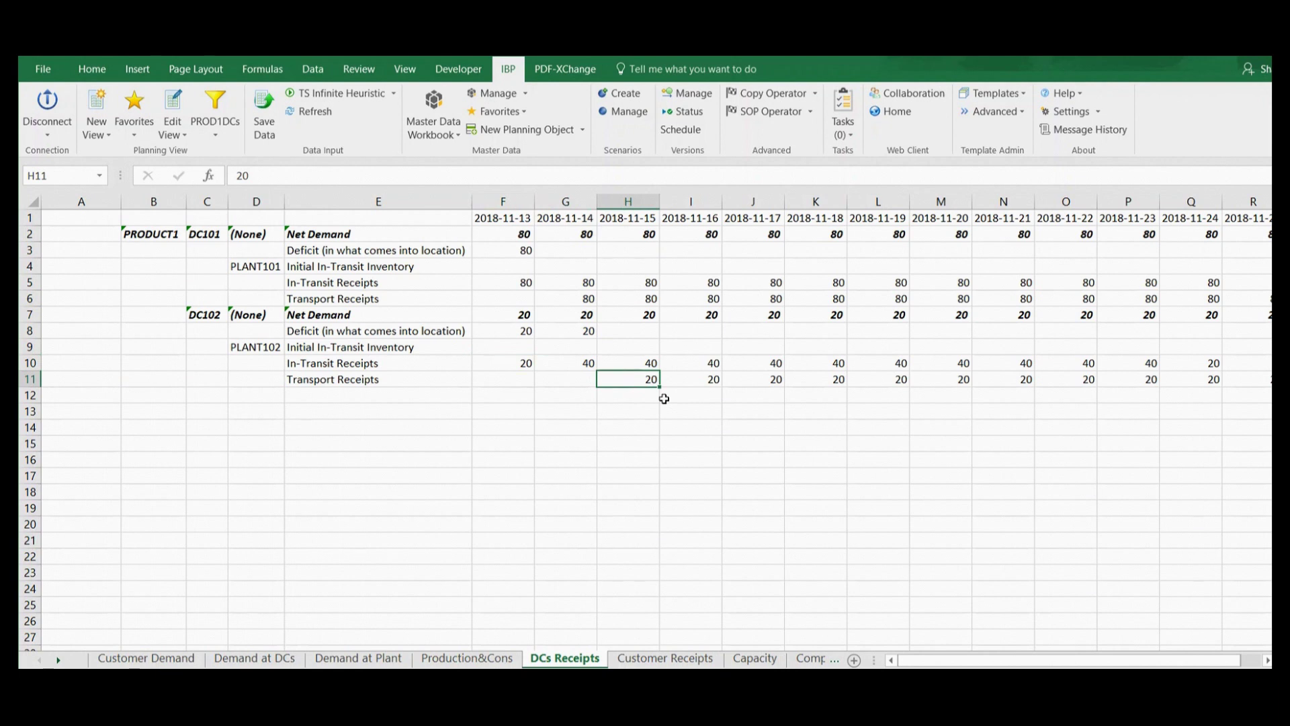
Look through the Customer Receipts and Capacity sheets, then return to Production&Cons
key(ctrl+Page_Down)
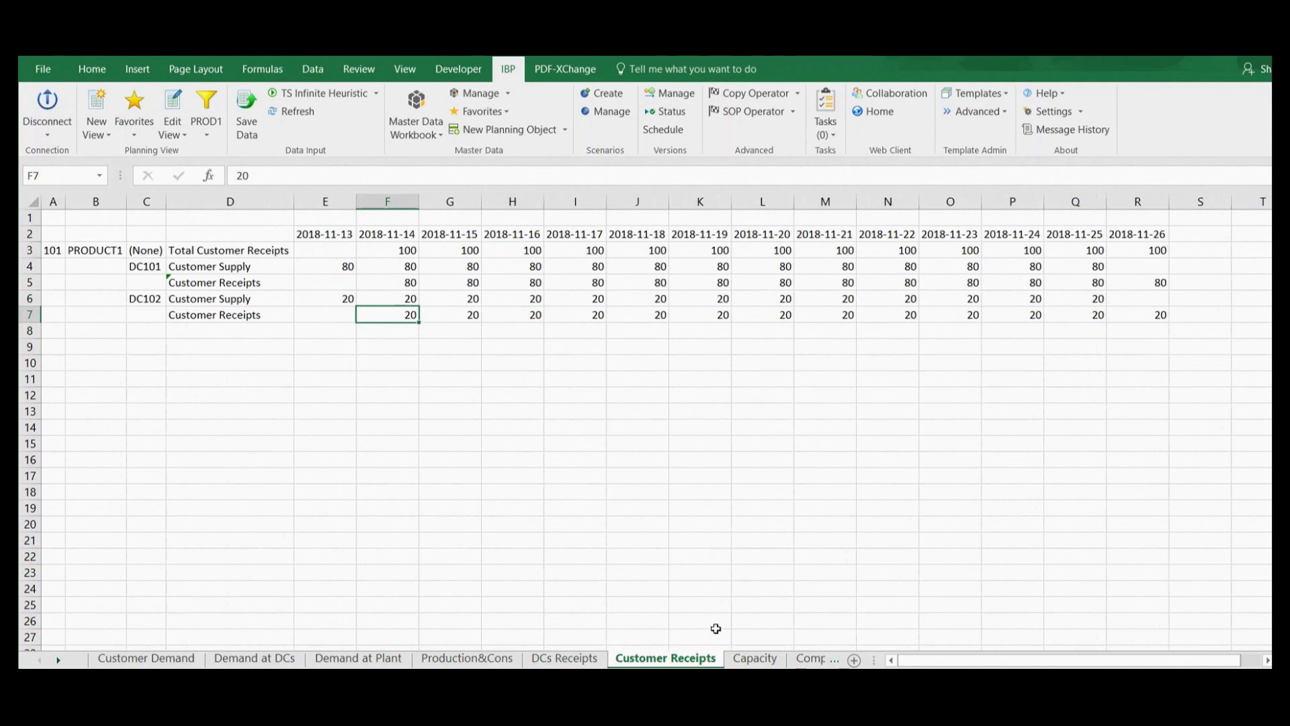
key(ctrl+Page_Down)
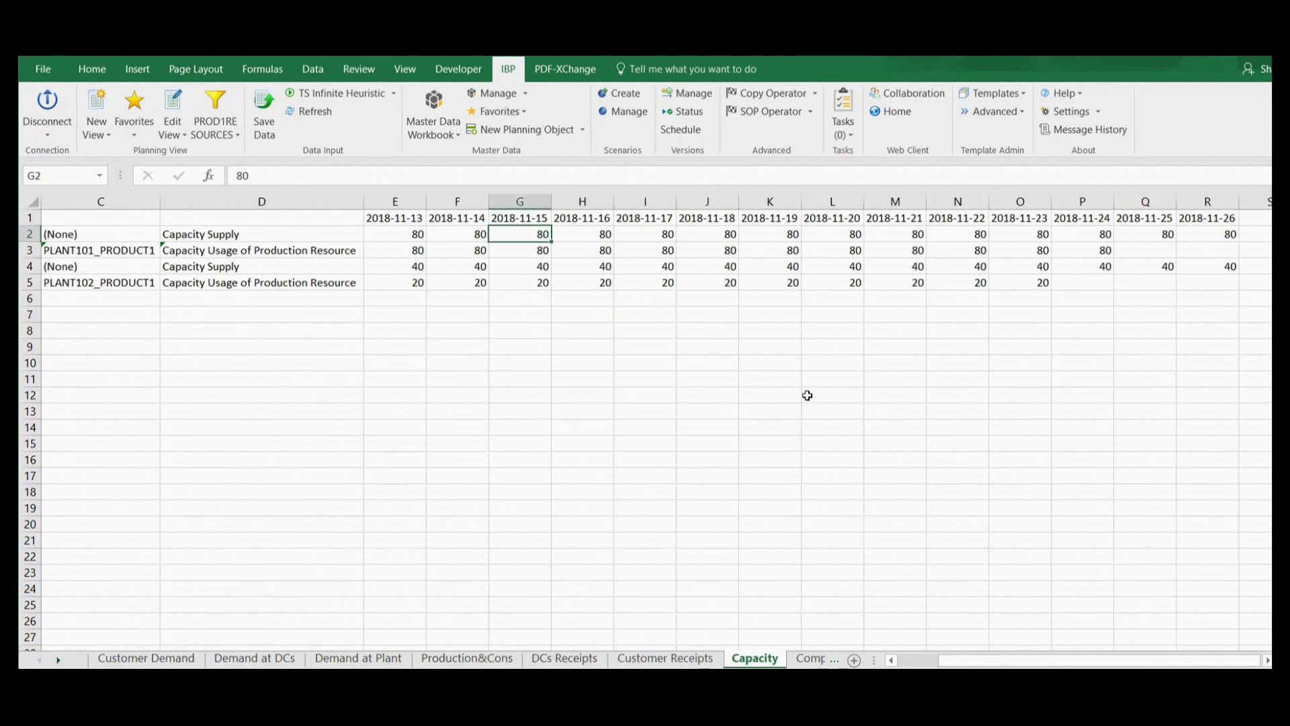
click(685, 494)
key(ctrl+Page_Up)
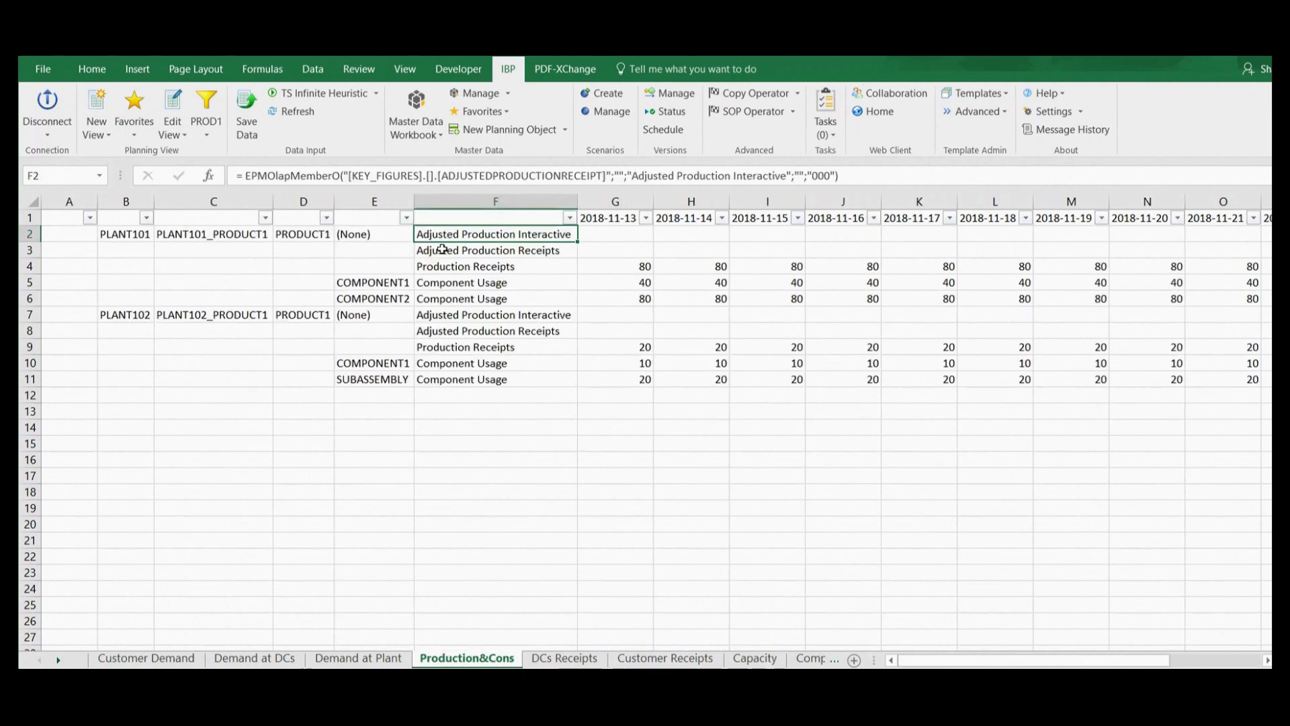
Enter 0 in PLANT101 Adjusted Production cells K2 and L2 (2018-11-17 and 2018-11-18)
click(922, 234)
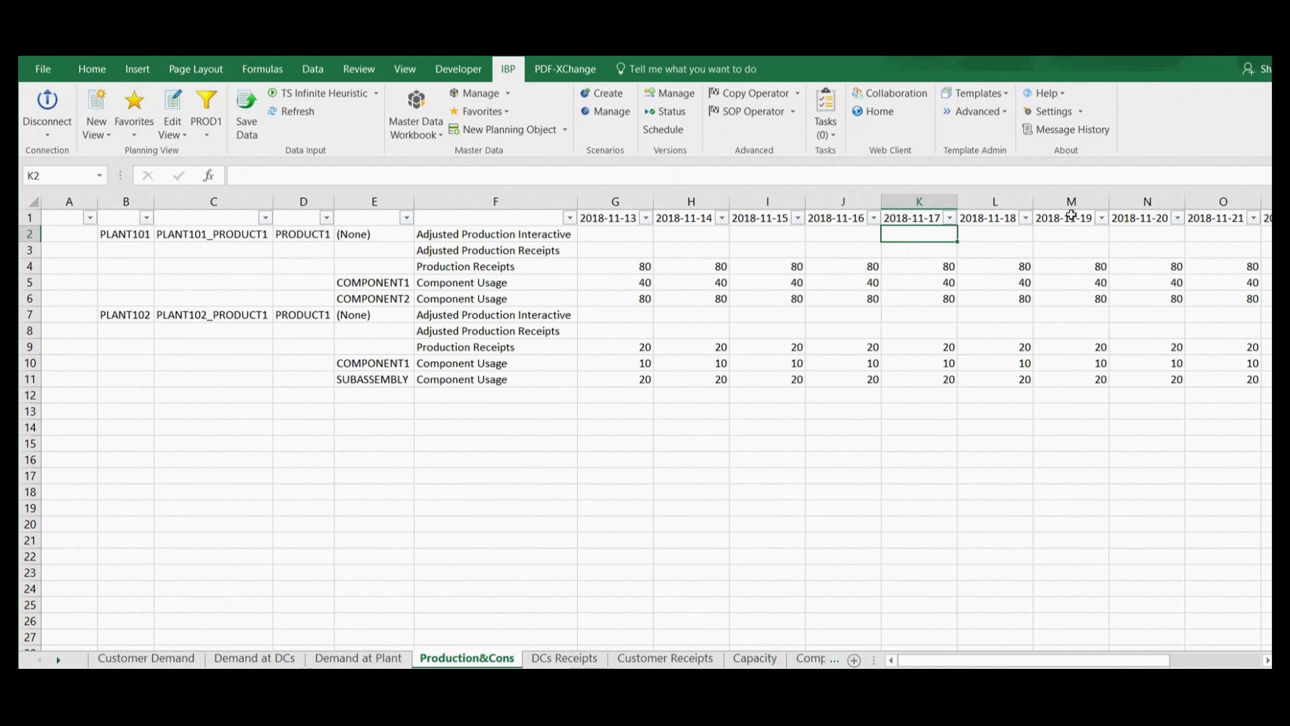
text(0)
key(Tab)
text(0)
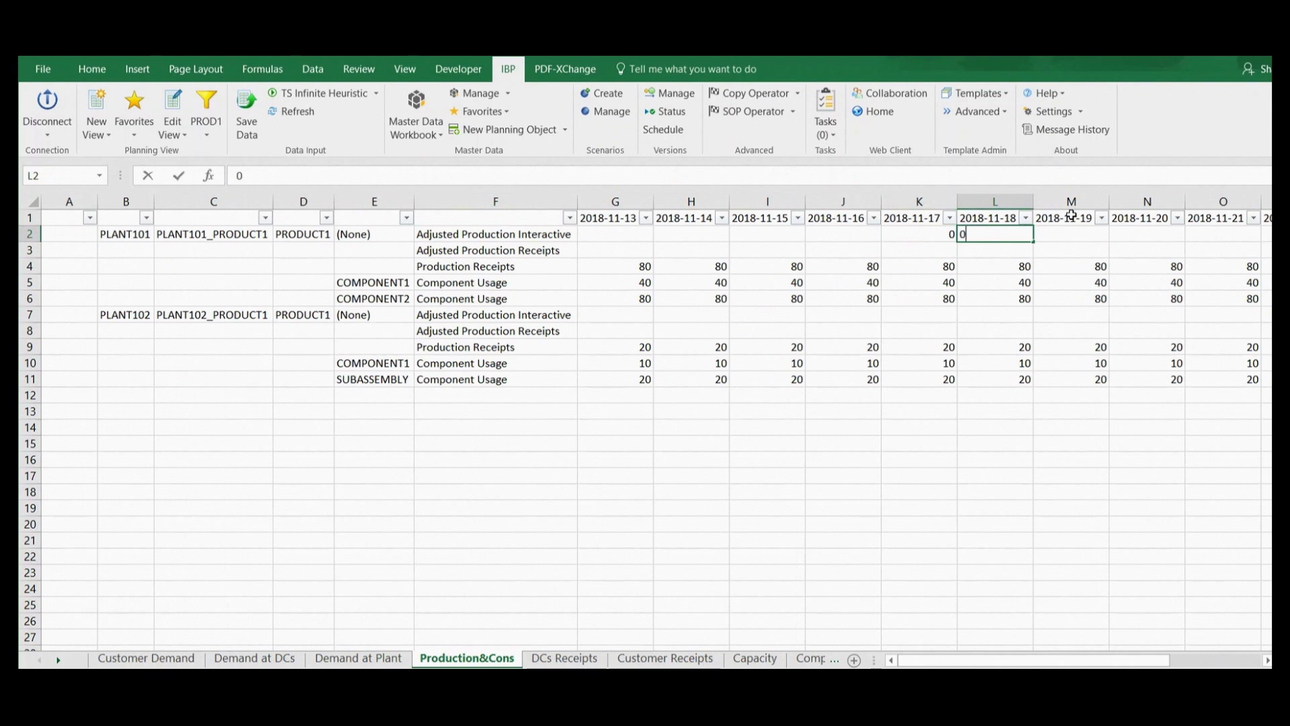
key(Return)
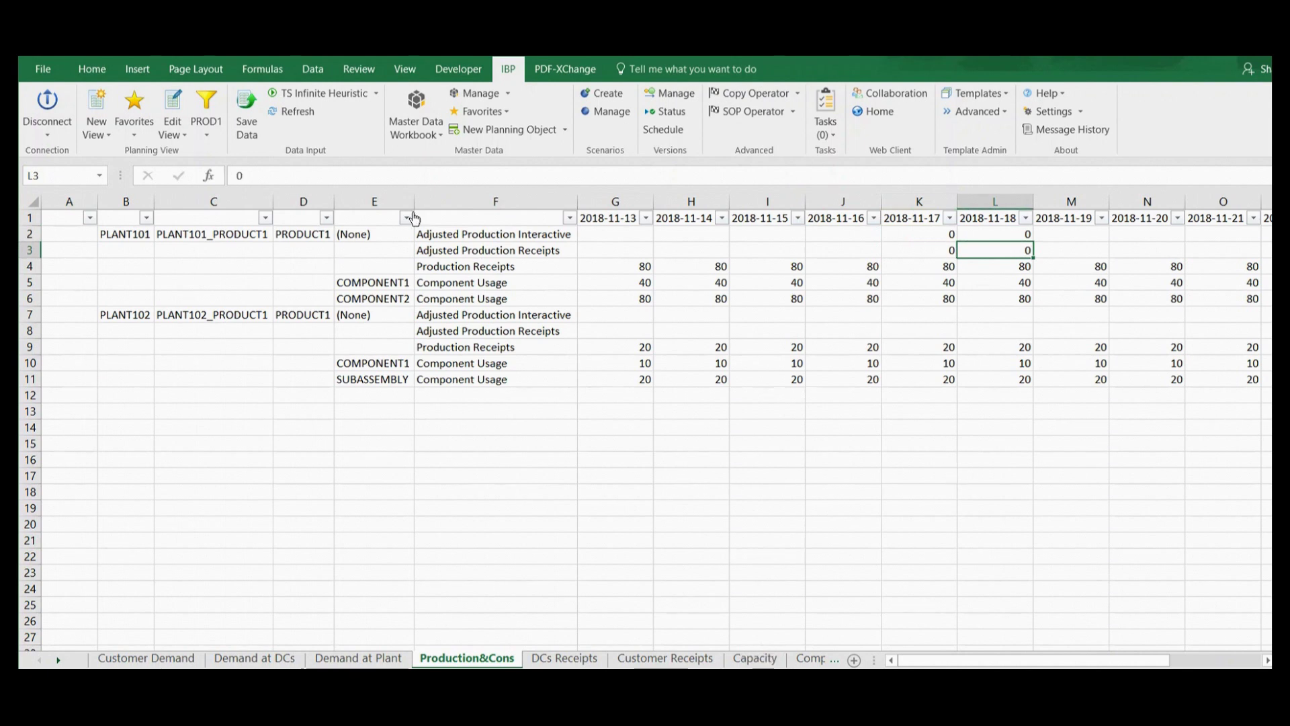
Rerun the TS Infinite Heuristic and view the resulting Capacity sheet
click(332, 95)
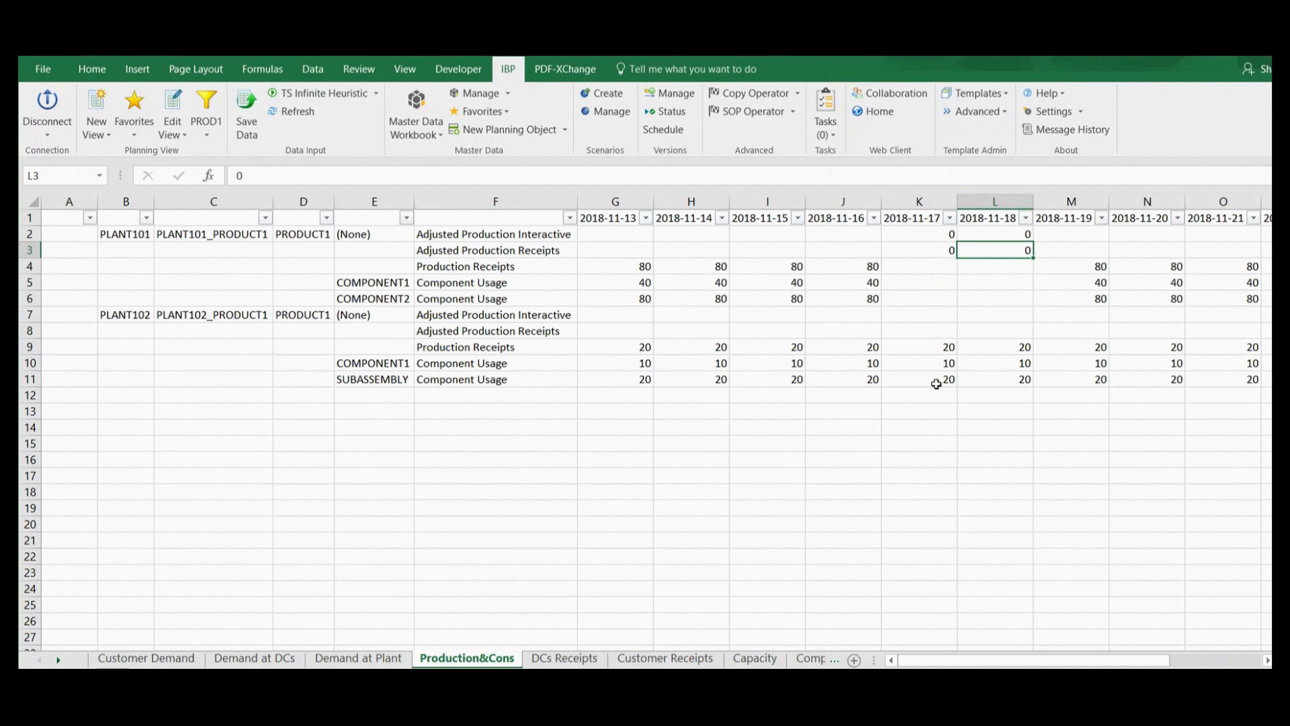
click(755, 659)
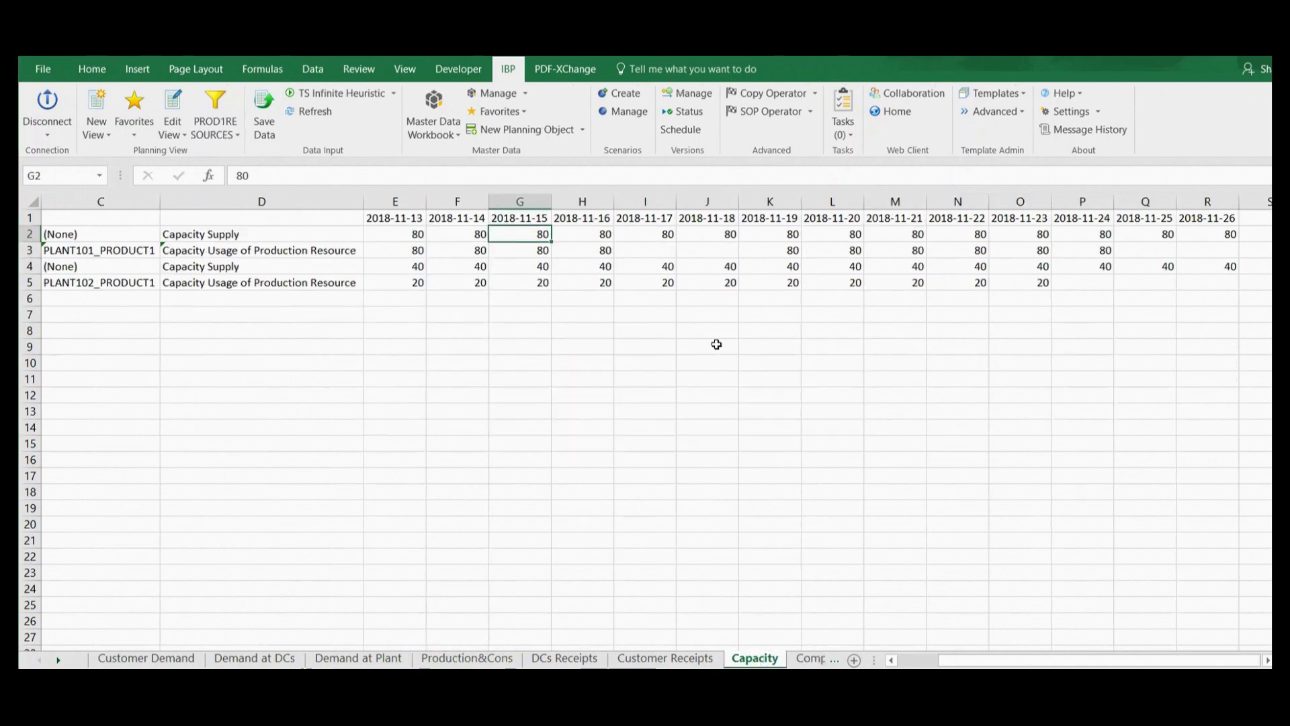
Highlight the empty 2018-11-17/18 capacity usage, then check DCs Receipts and Customer Receipts before Production&Cons
drag(651, 246, 724, 250)
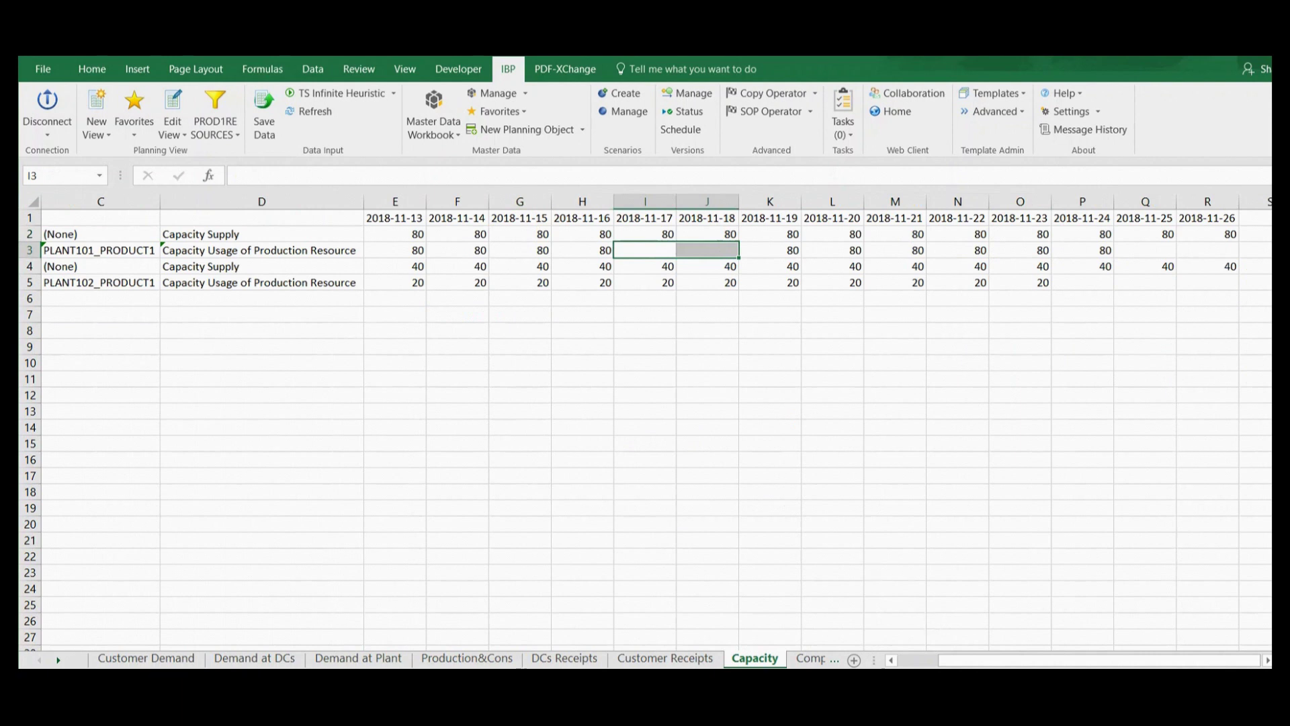
click(564, 658)
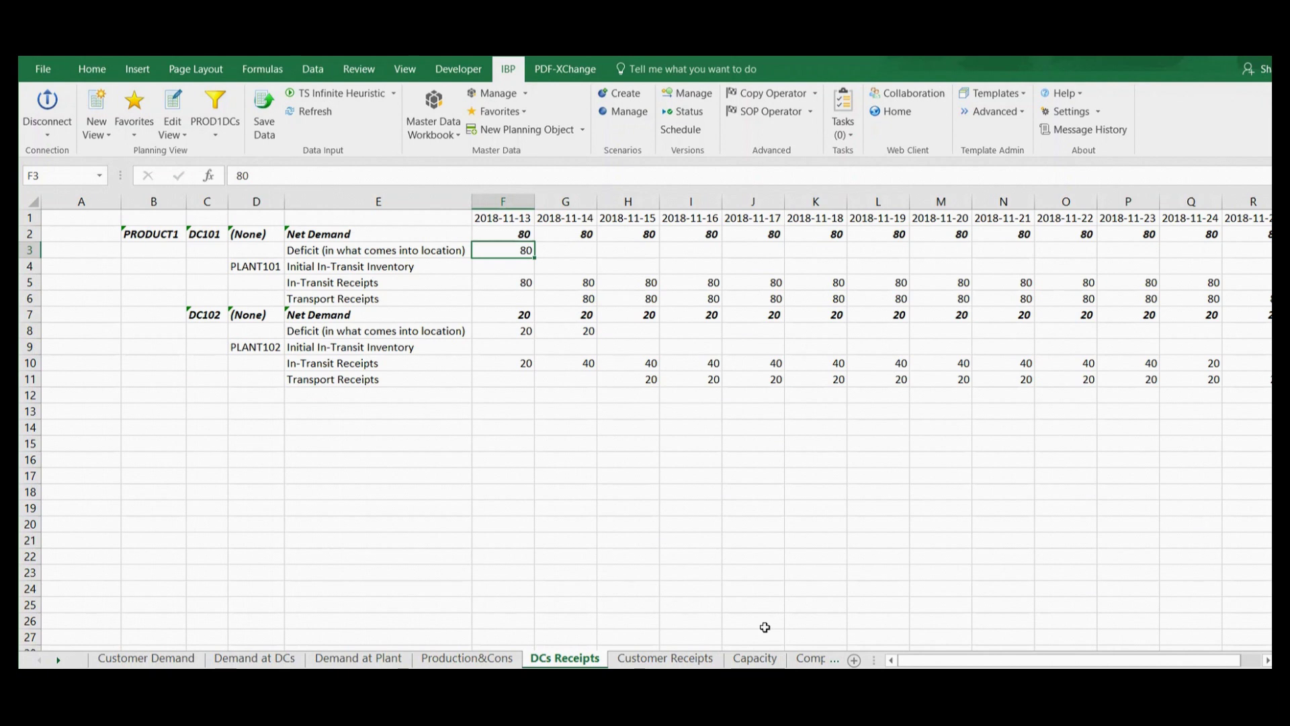
click(645, 660)
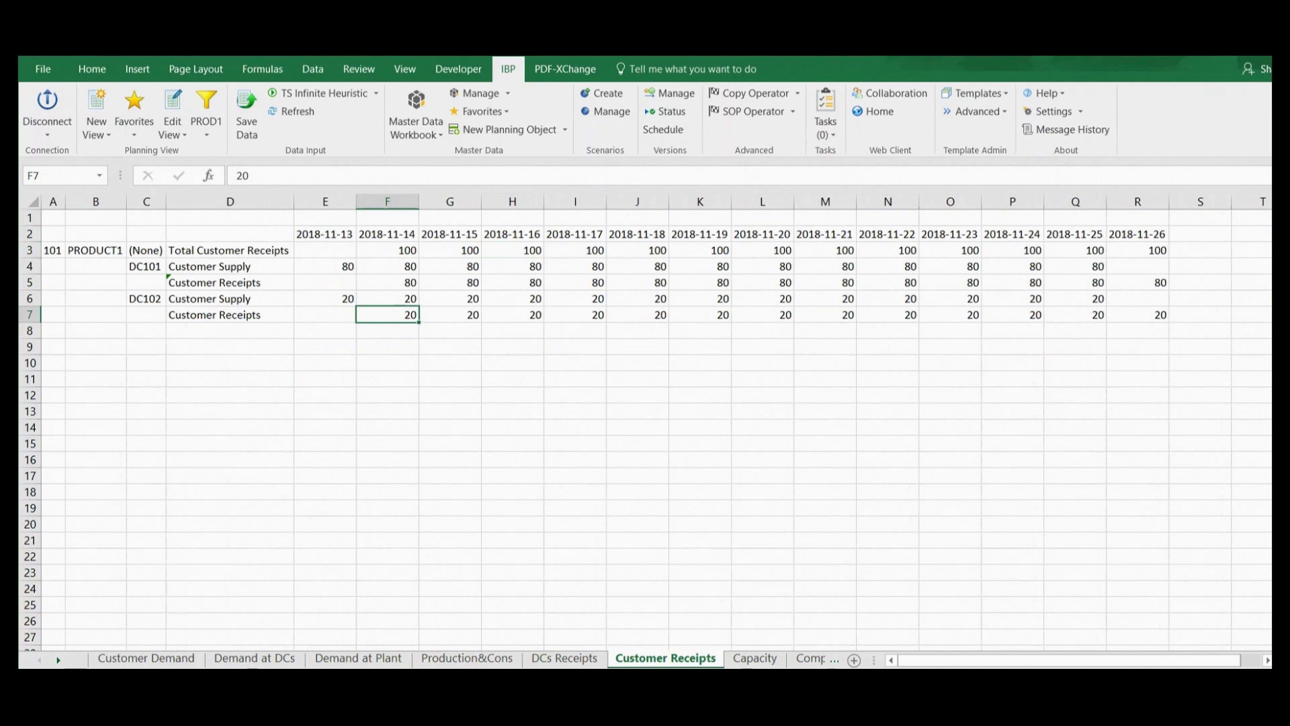
click(467, 658)
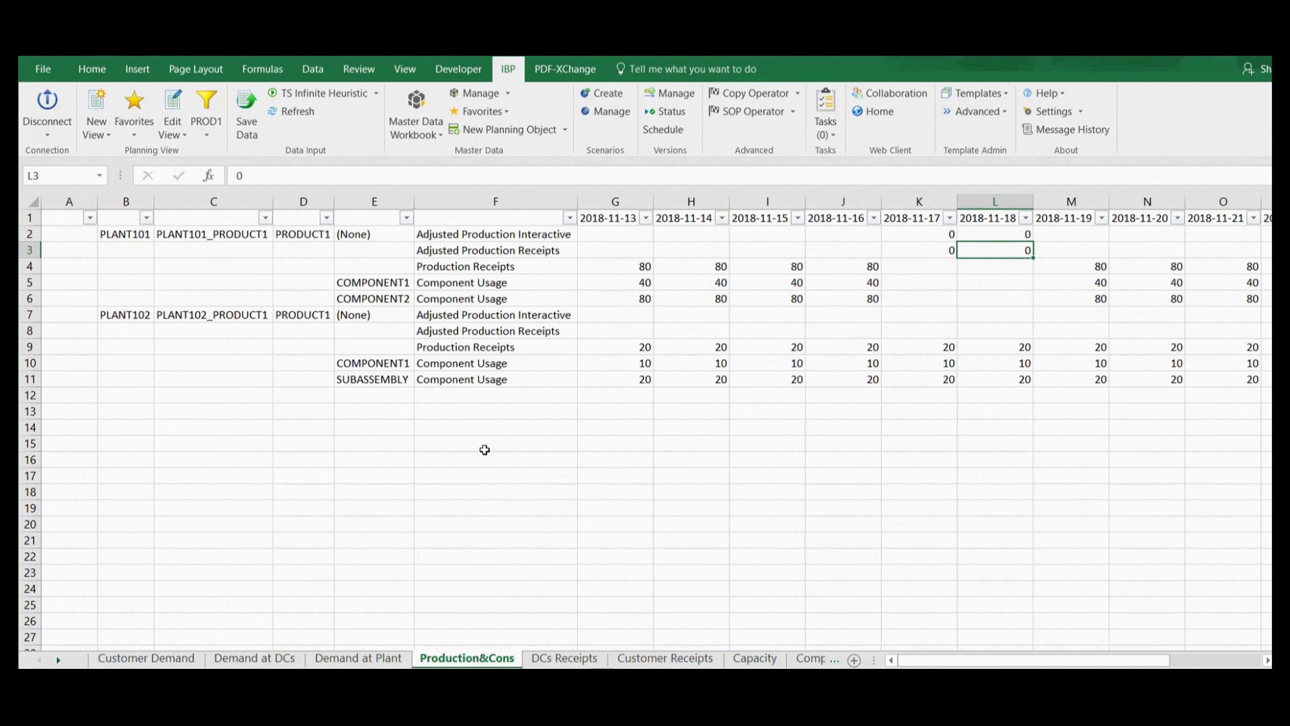
Run the Supply Propagation Heuristic and highlight the empty 2018-11-13 and new 2018-11-14 production figures
click(376, 95)
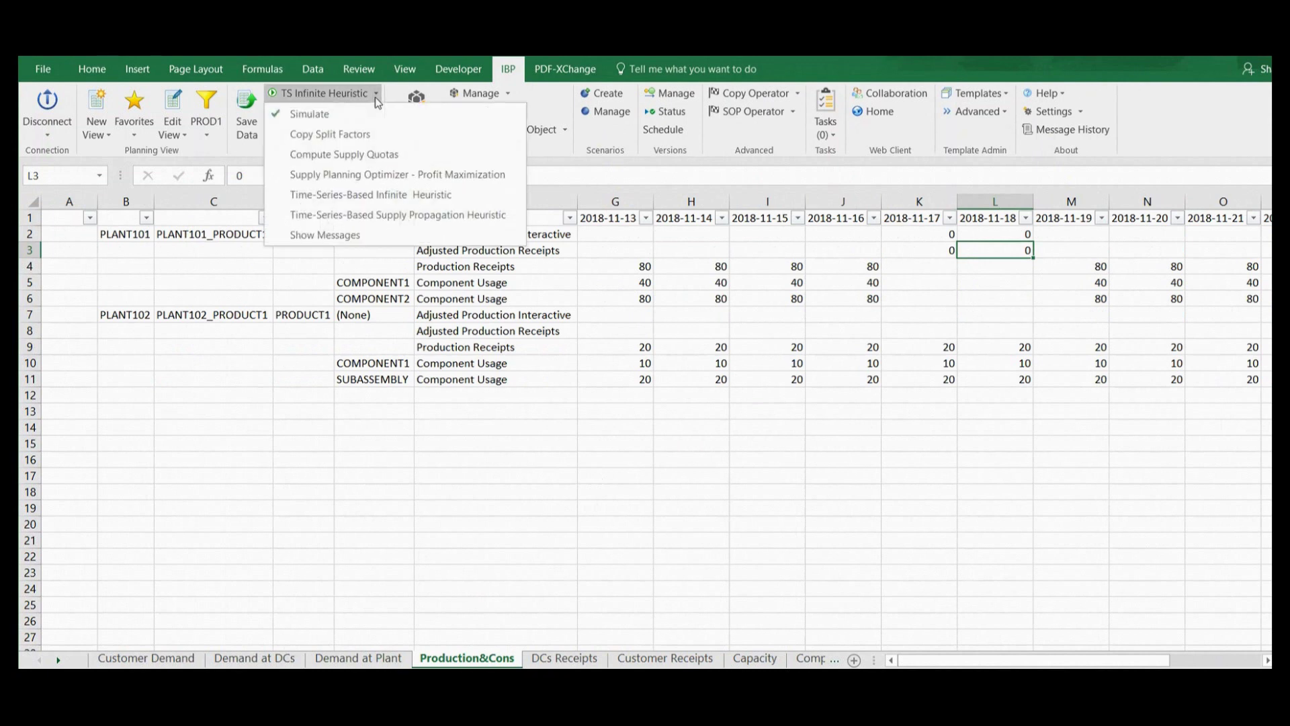
click(425, 222)
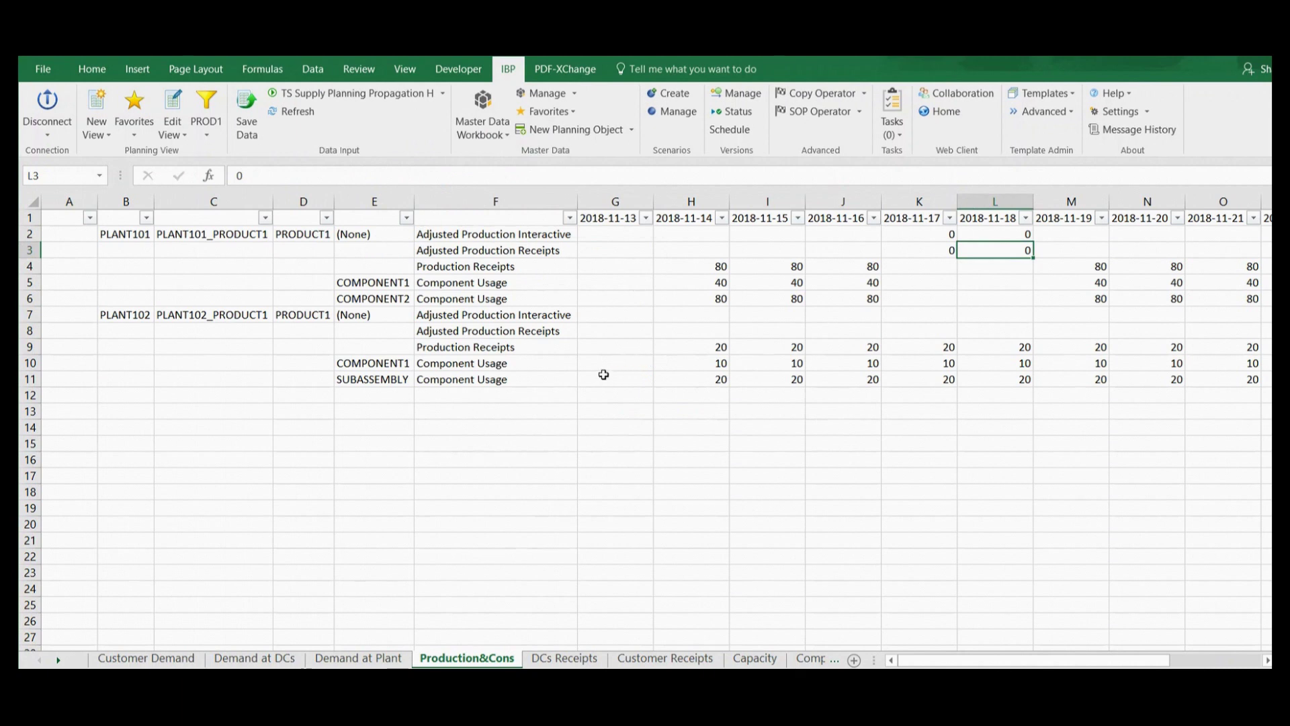
drag(605, 262, 609, 294)
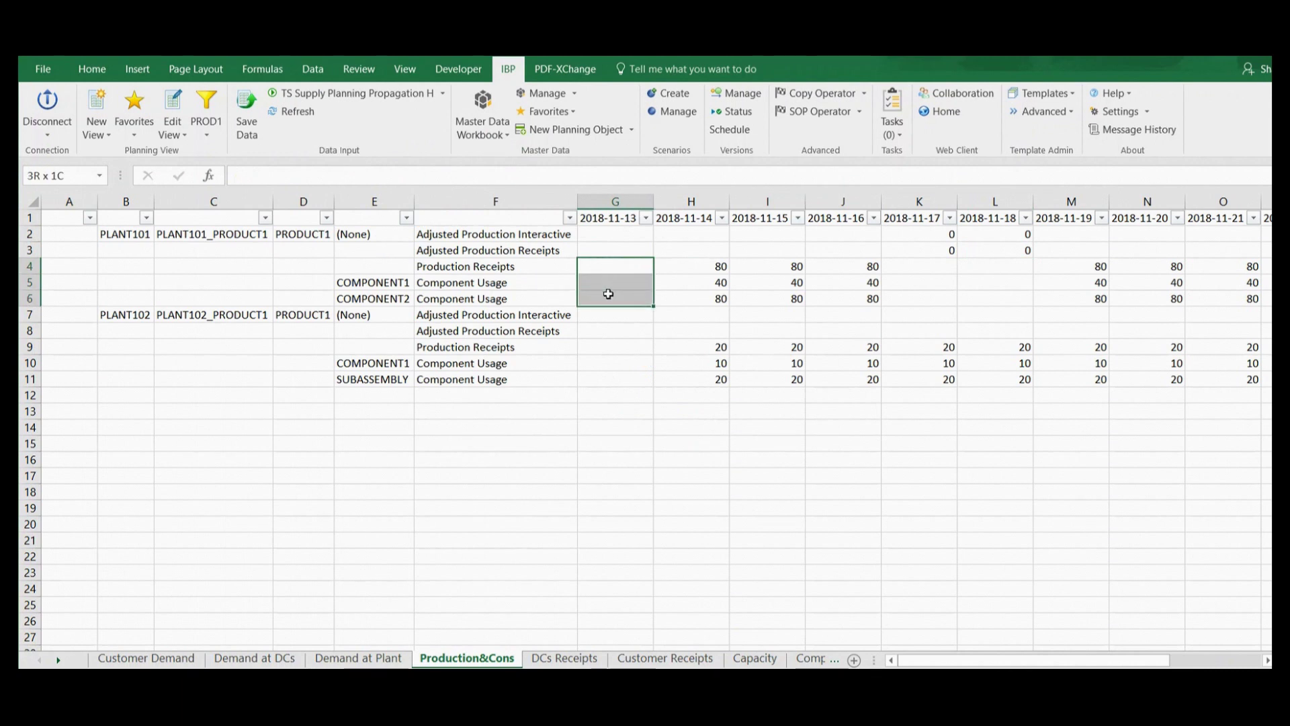
drag(608, 294, 609, 294)
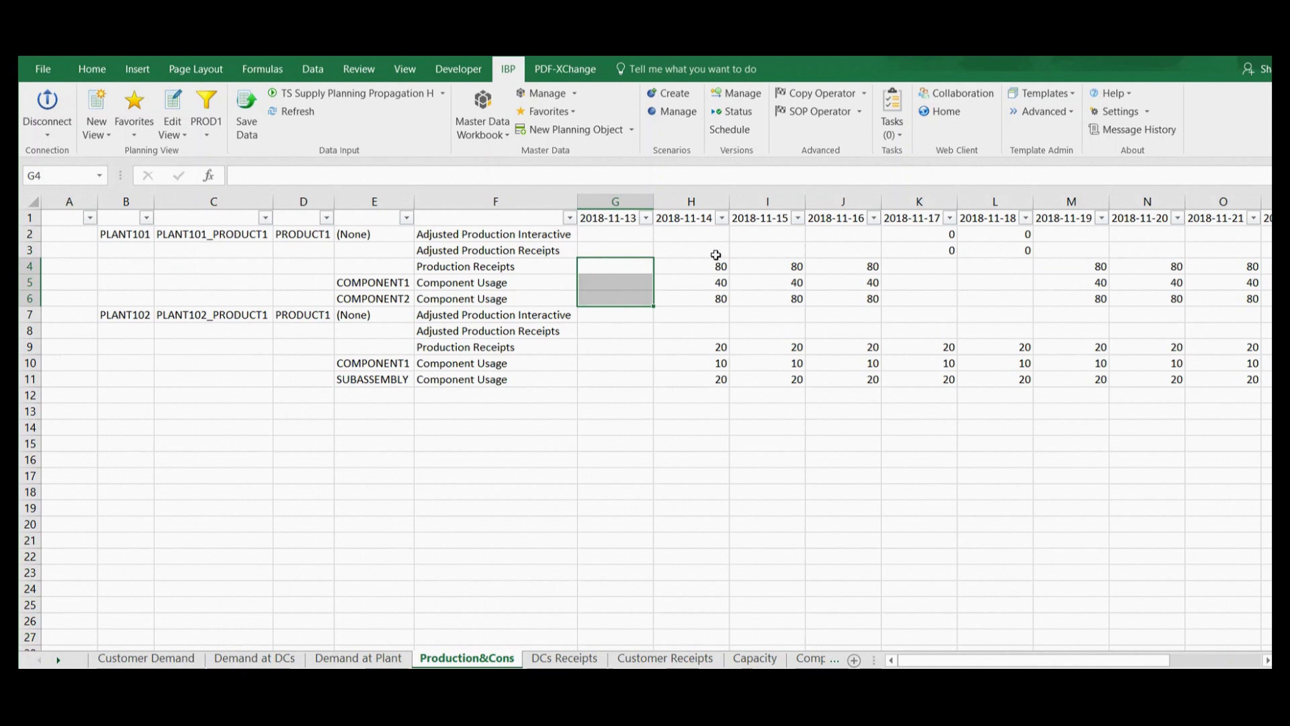
drag(708, 267, 710, 384)
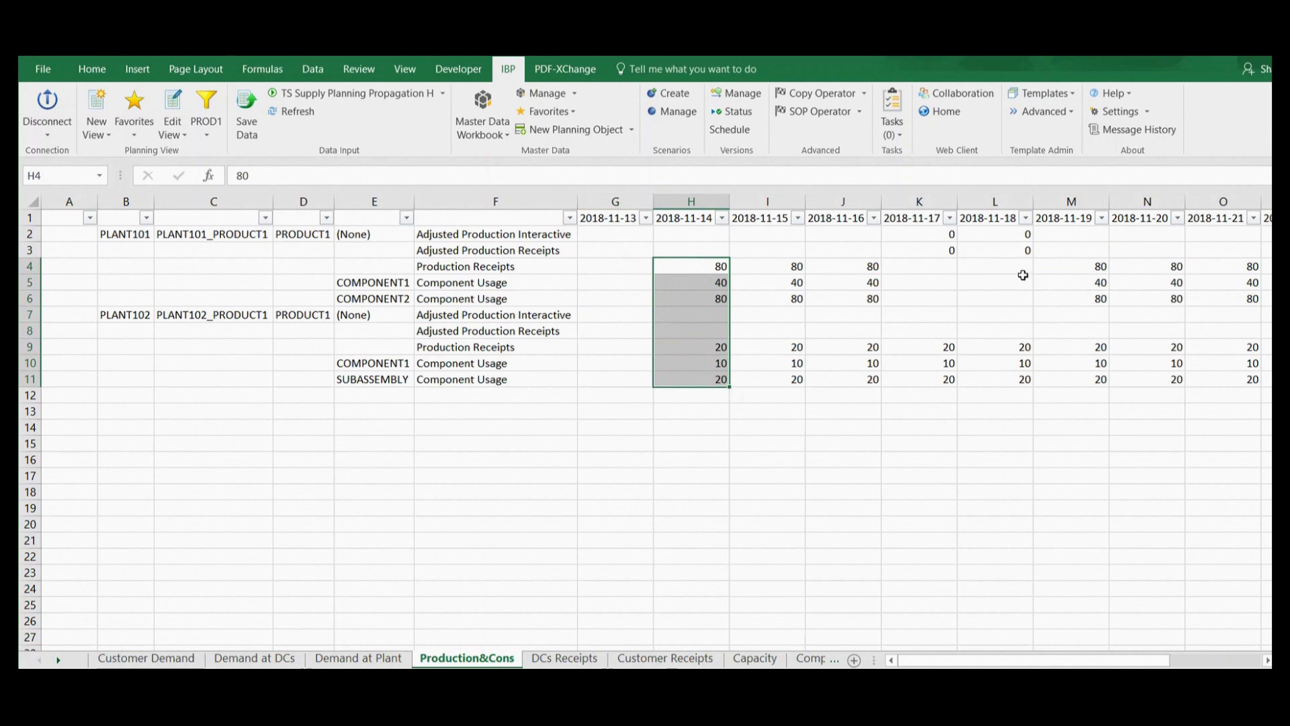
click(564, 658)
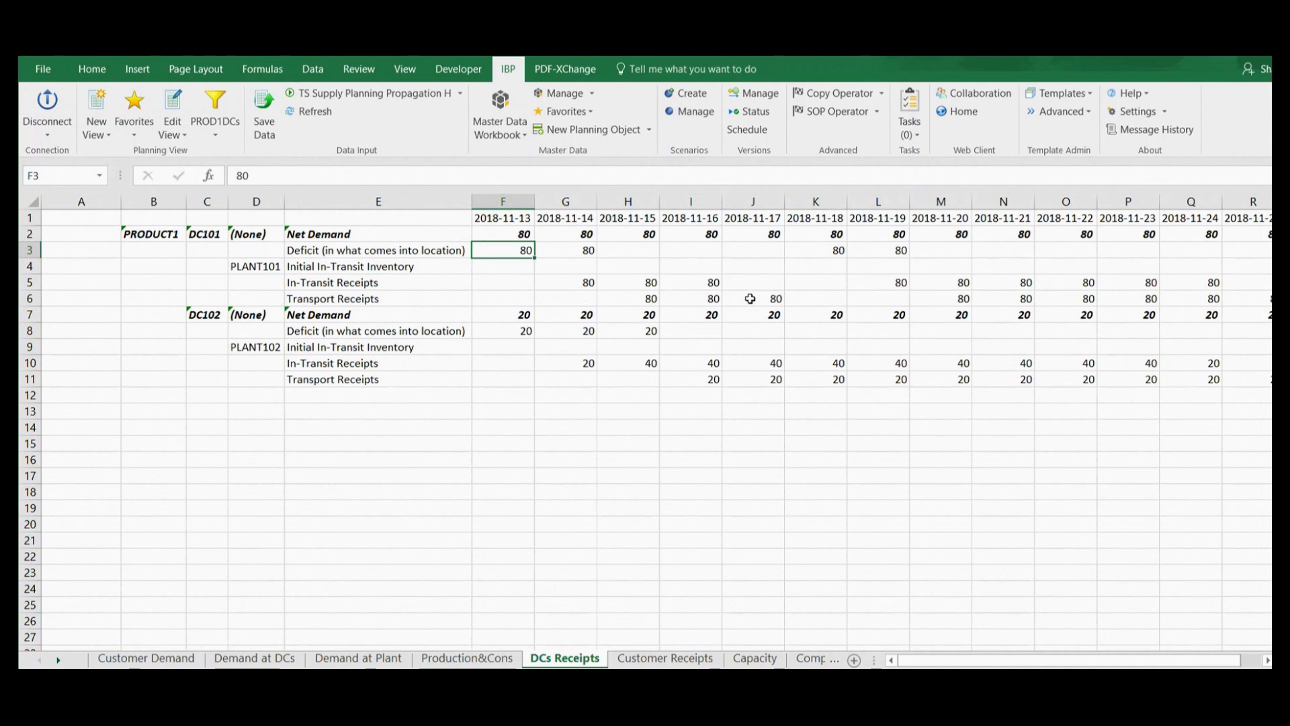
Highlight missing 2018-11-18/19 transport receipts, 20-unit capacity usage, and short 2018-12-03/04 customer receipts
drag(820, 298, 879, 297)
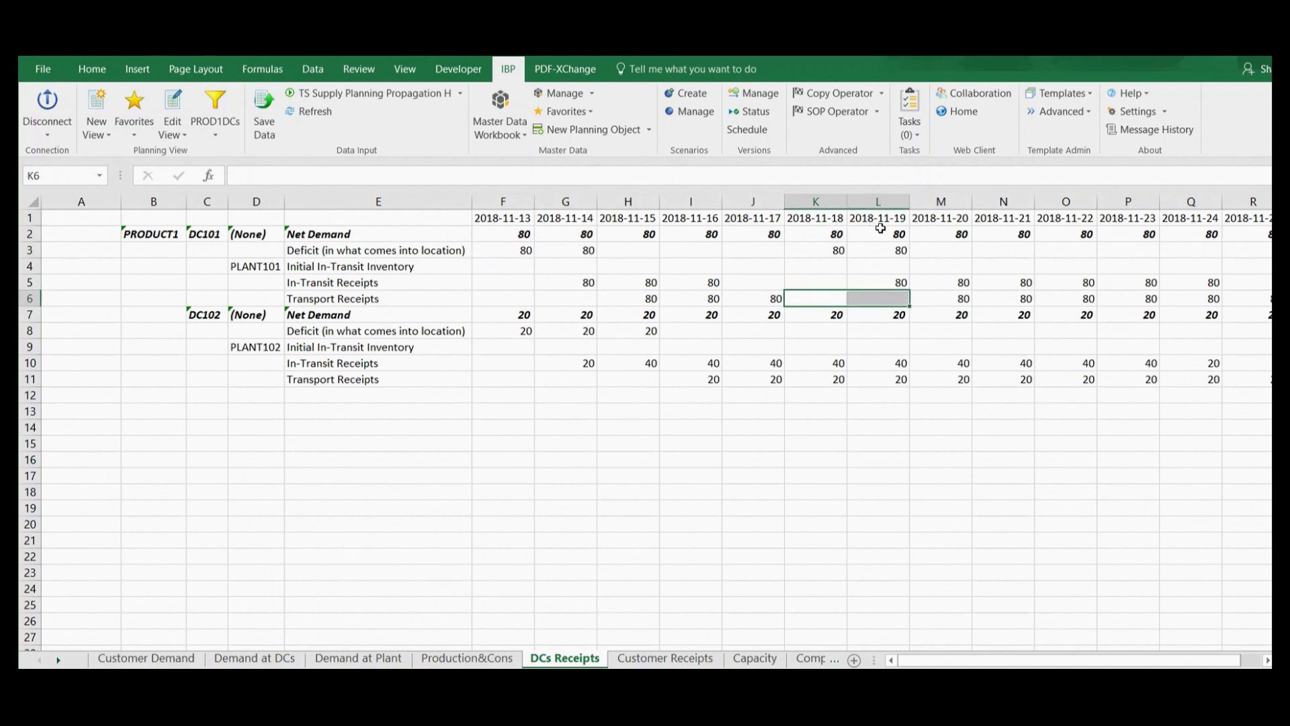
click(677, 661)
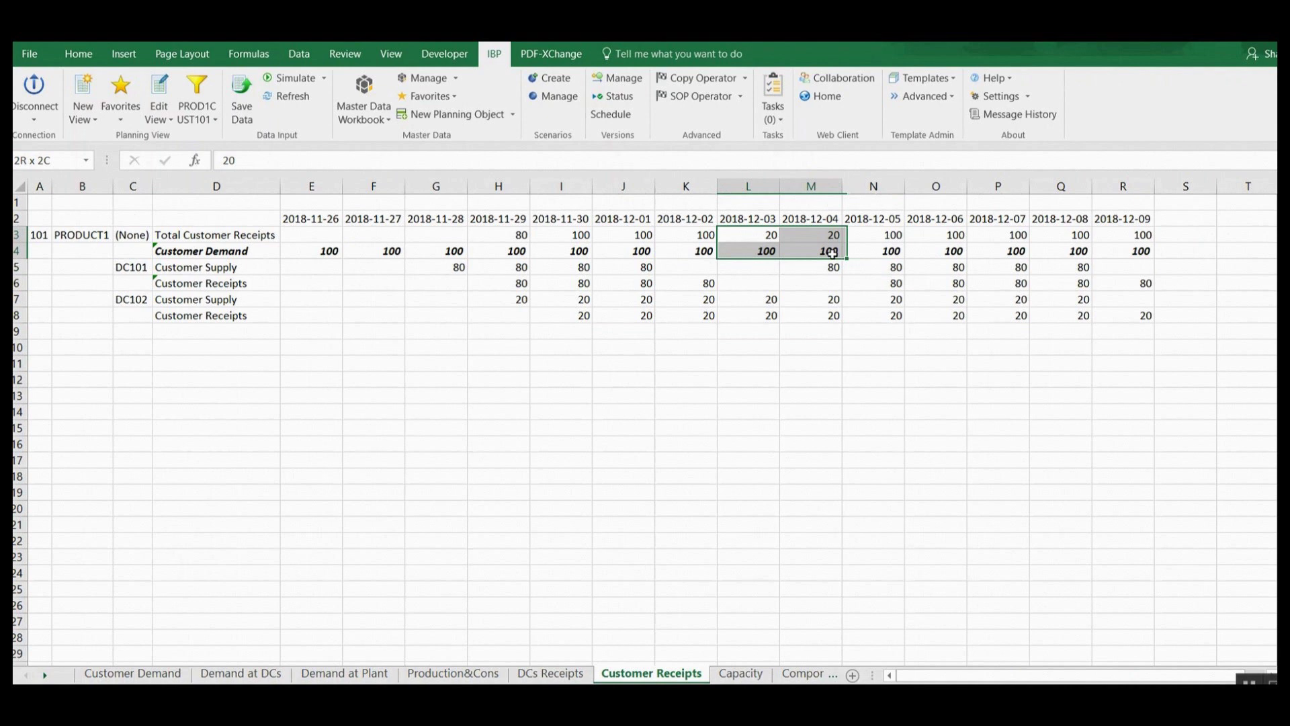
key(ctrl+Page_Down)
drag(672, 269, 869, 276)
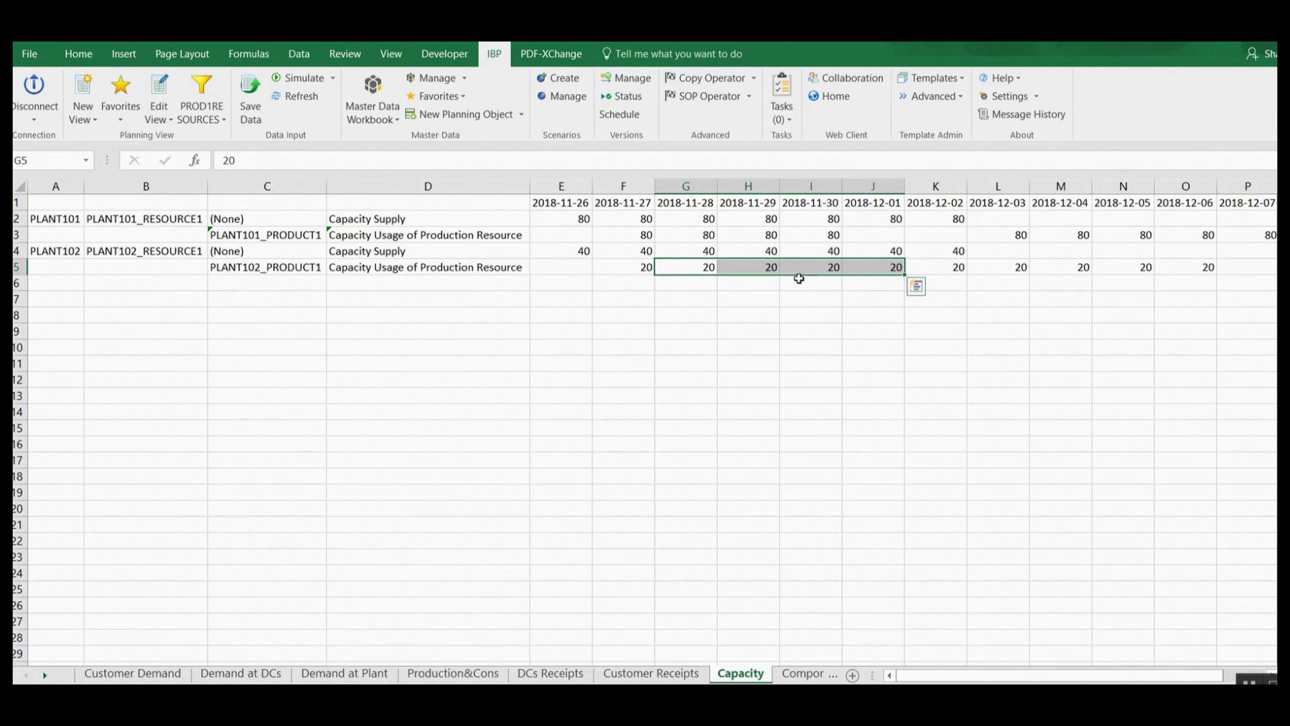
key(ctrl+Page_Up)
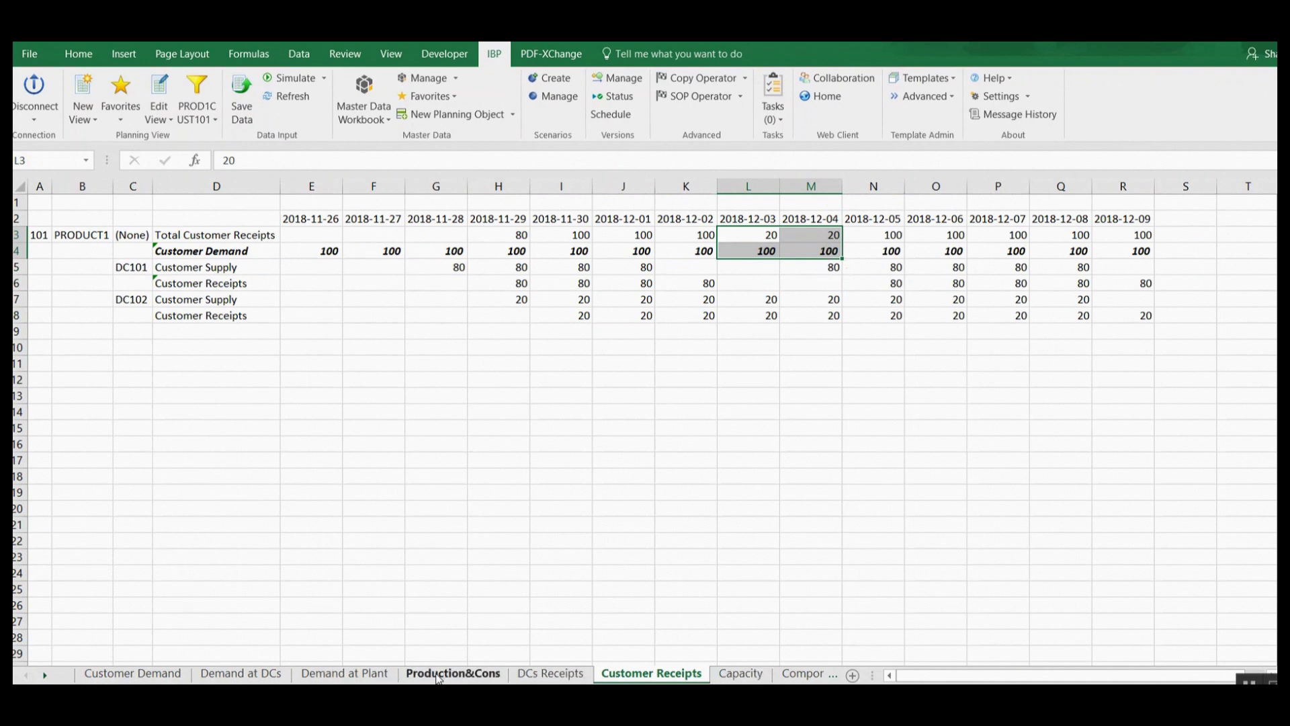
drag(749, 235, 832, 253)
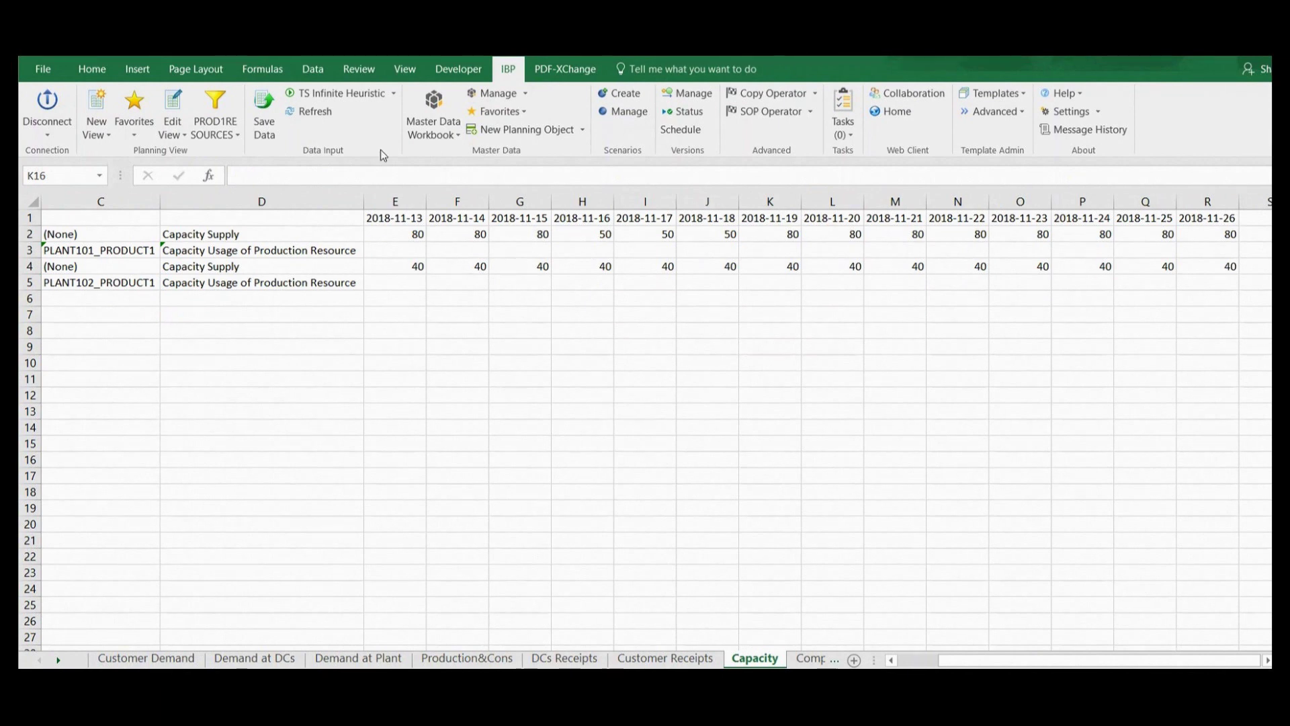
Rerun the TS Infinite Heuristic with capacity reduced to 50 on 2018-11-16 to 2018-11-18
click(340, 91)
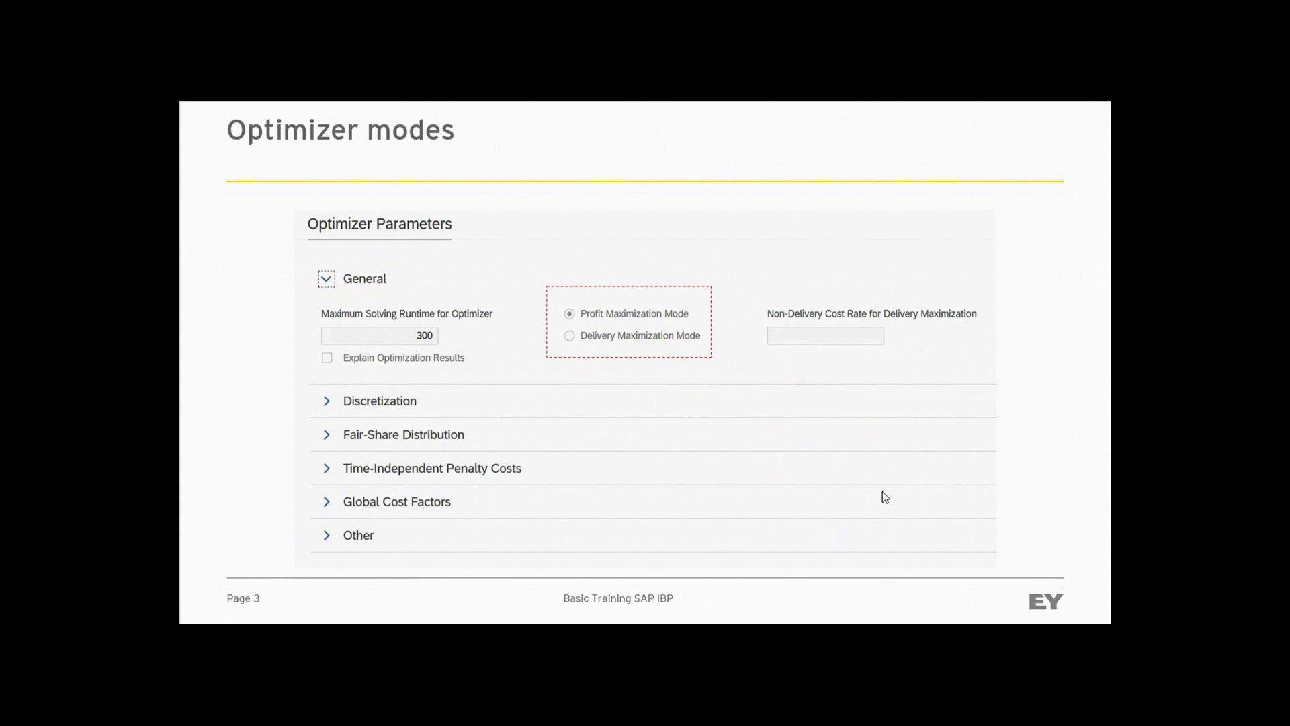
Advance to the Delivery Maximization optimizer slide, then open the IBP Simulate algorithm list in Excel
key(Right)
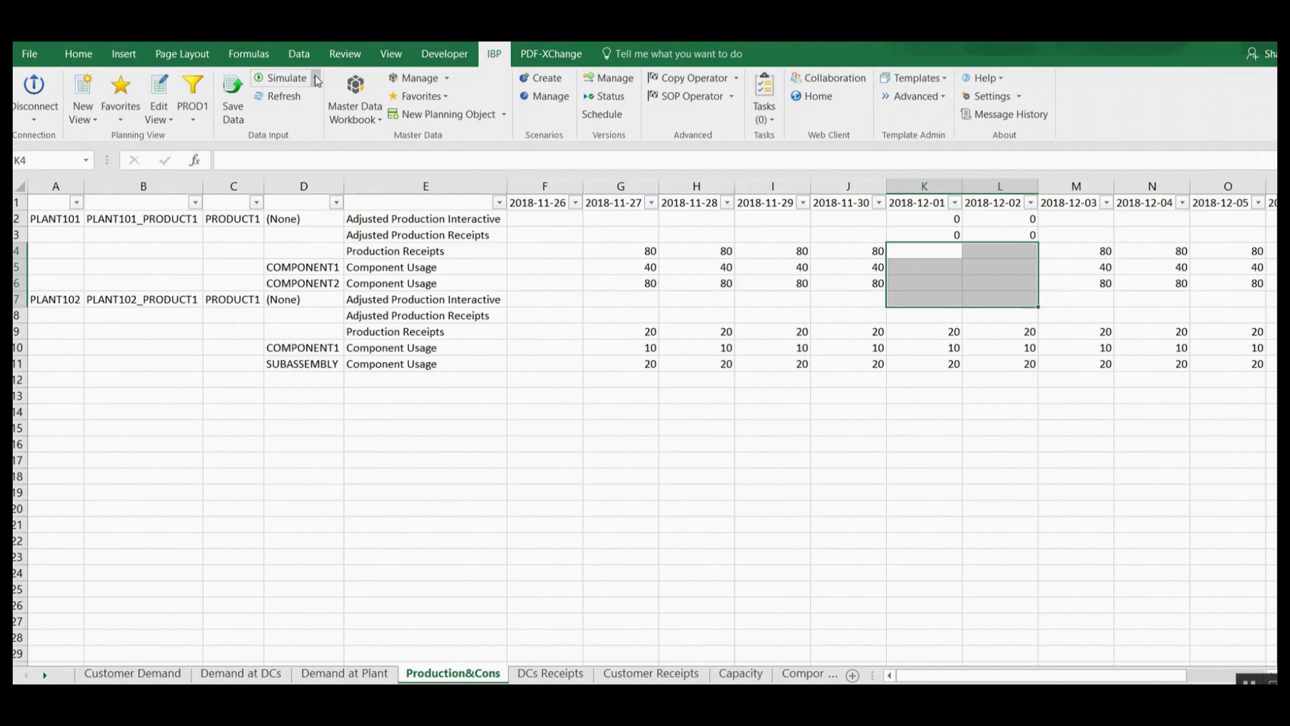
click(317, 79)
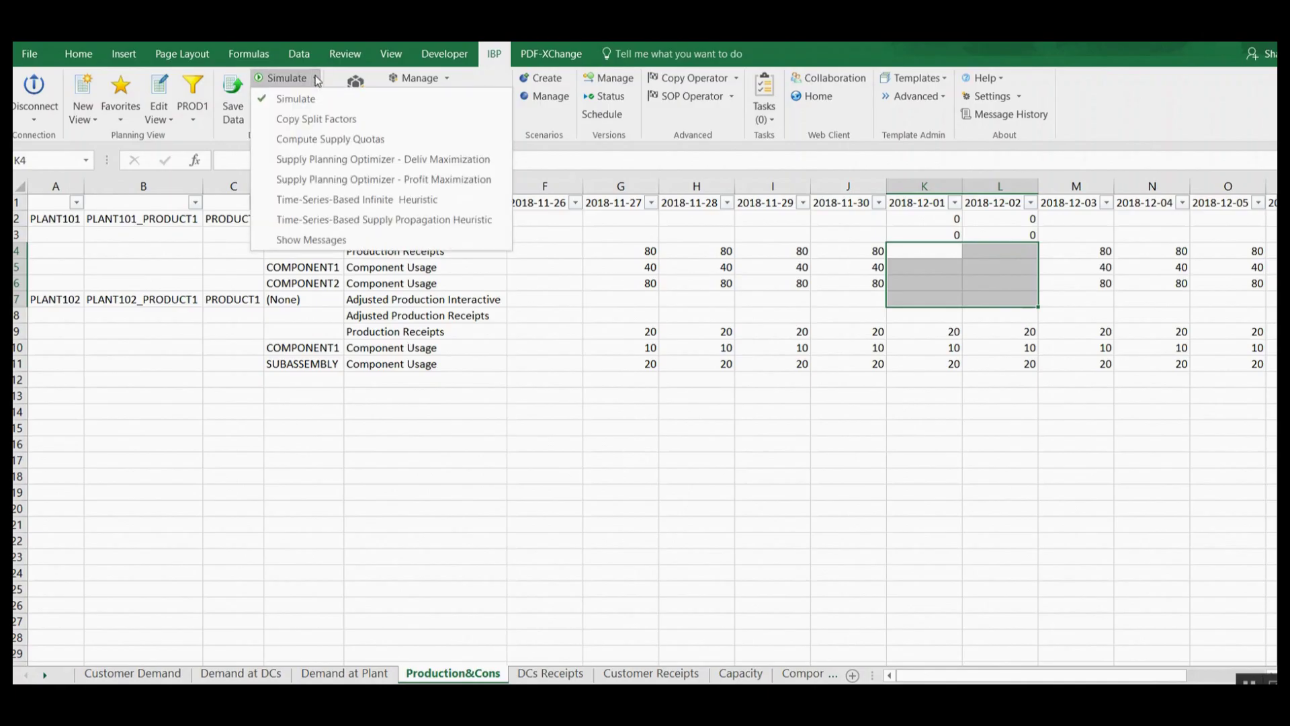
Run the Supply Planning Optimizer - Deliv Maximization simulation
click(371, 160)
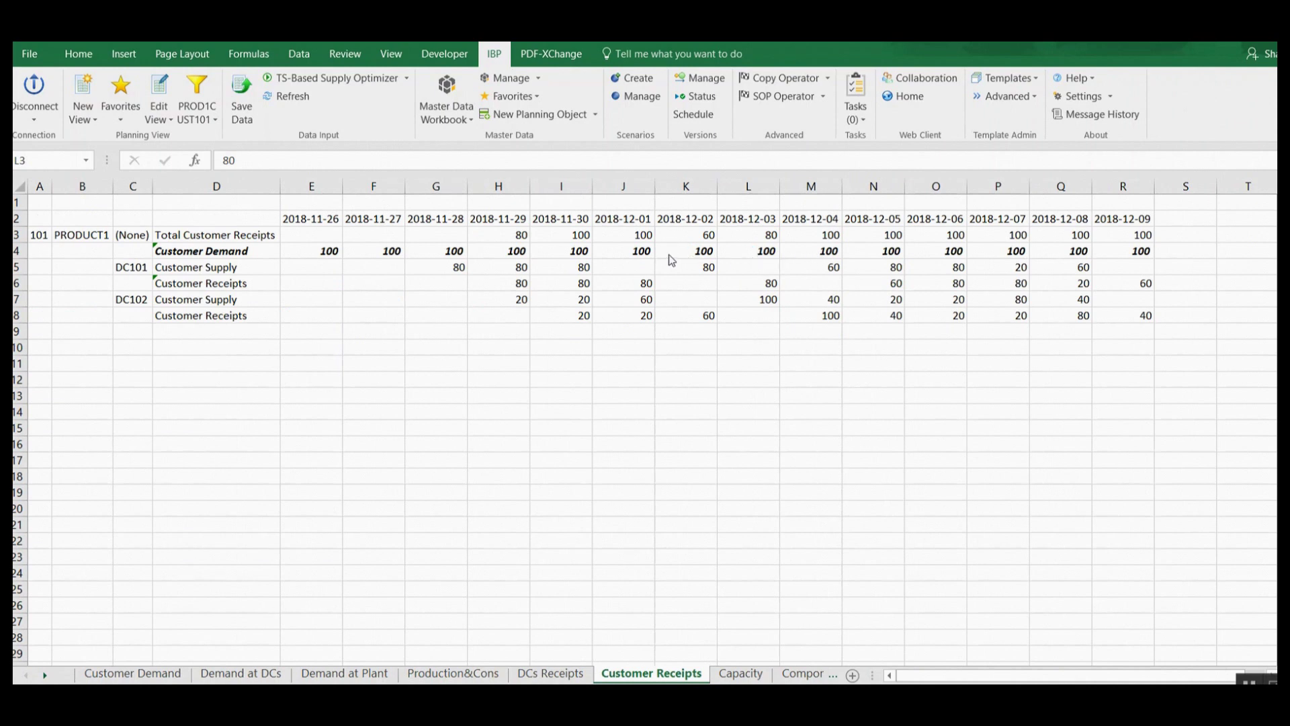
On the Capacity sheet, highlight usage of 40 from 2018-11-27 and usage from 2018-12-05 to 2018-12-09
click(739, 674)
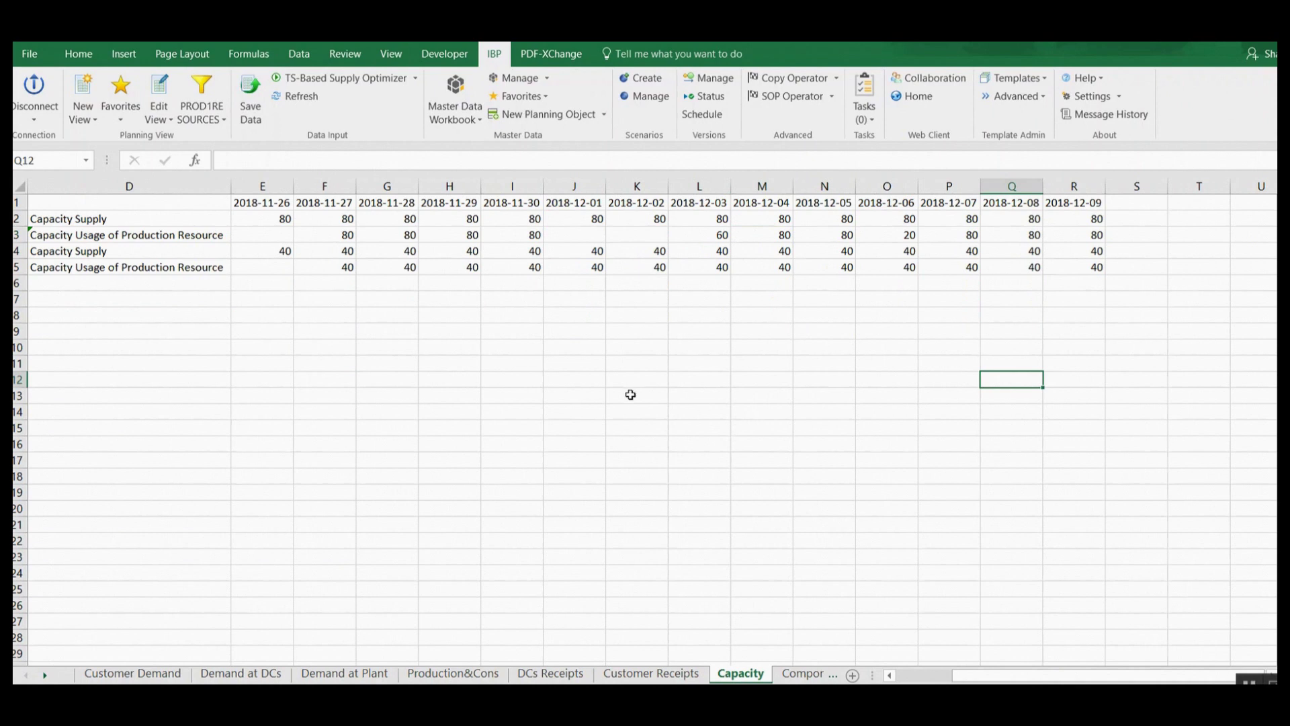
drag(346, 268, 785, 261)
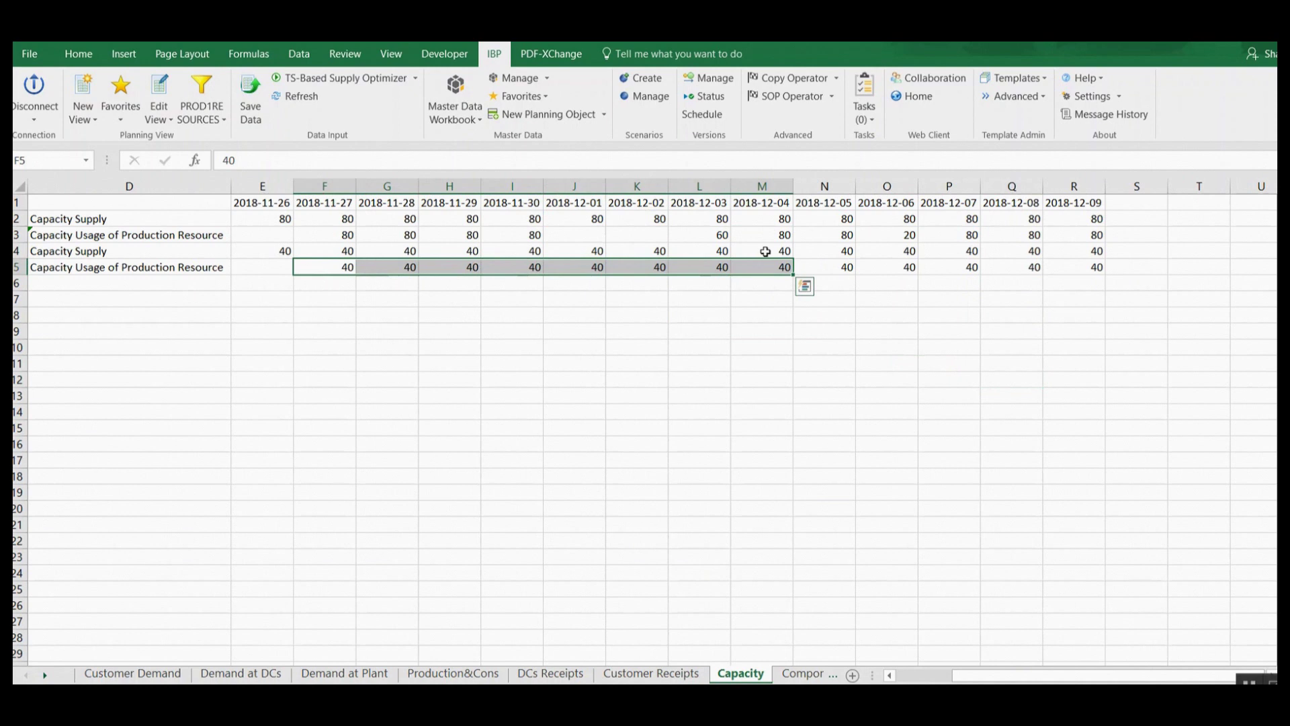
click(1095, 266)
drag(1038, 265, 837, 264)
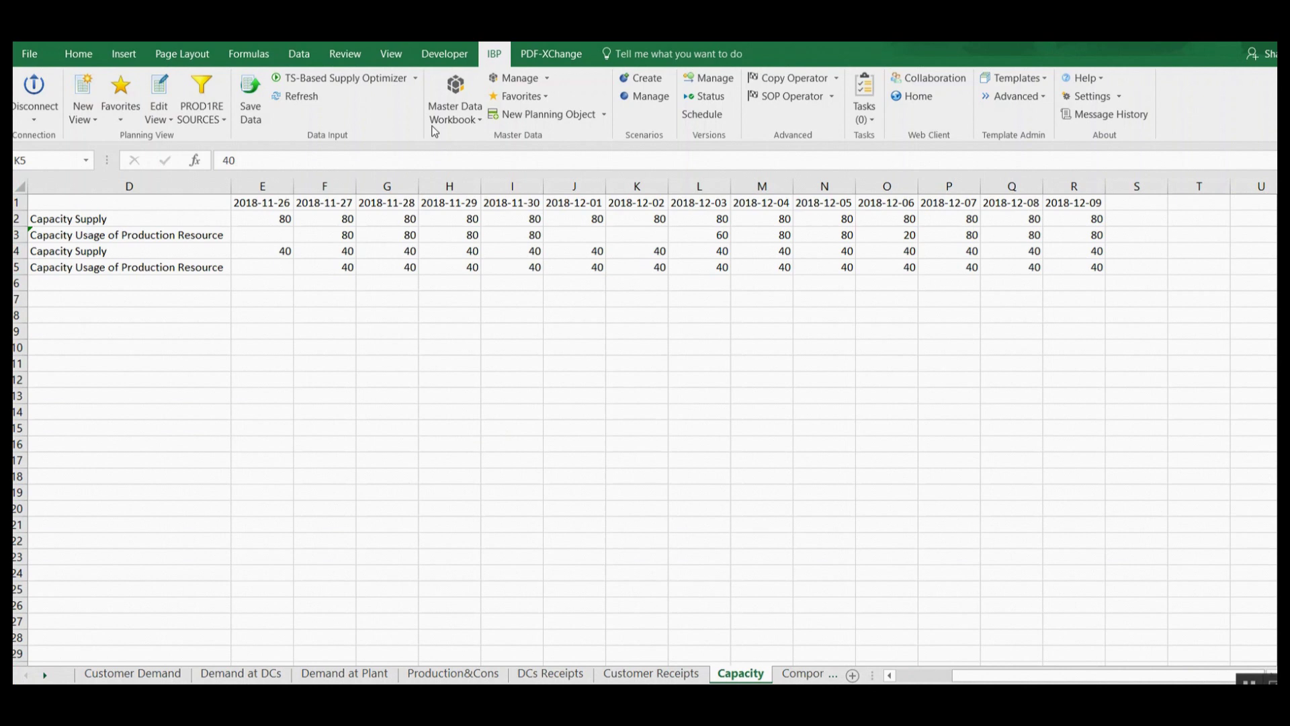
Run the profit-maximization supply optimizer, then review the Customer Receipts and SC Costs sheets
click(415, 78)
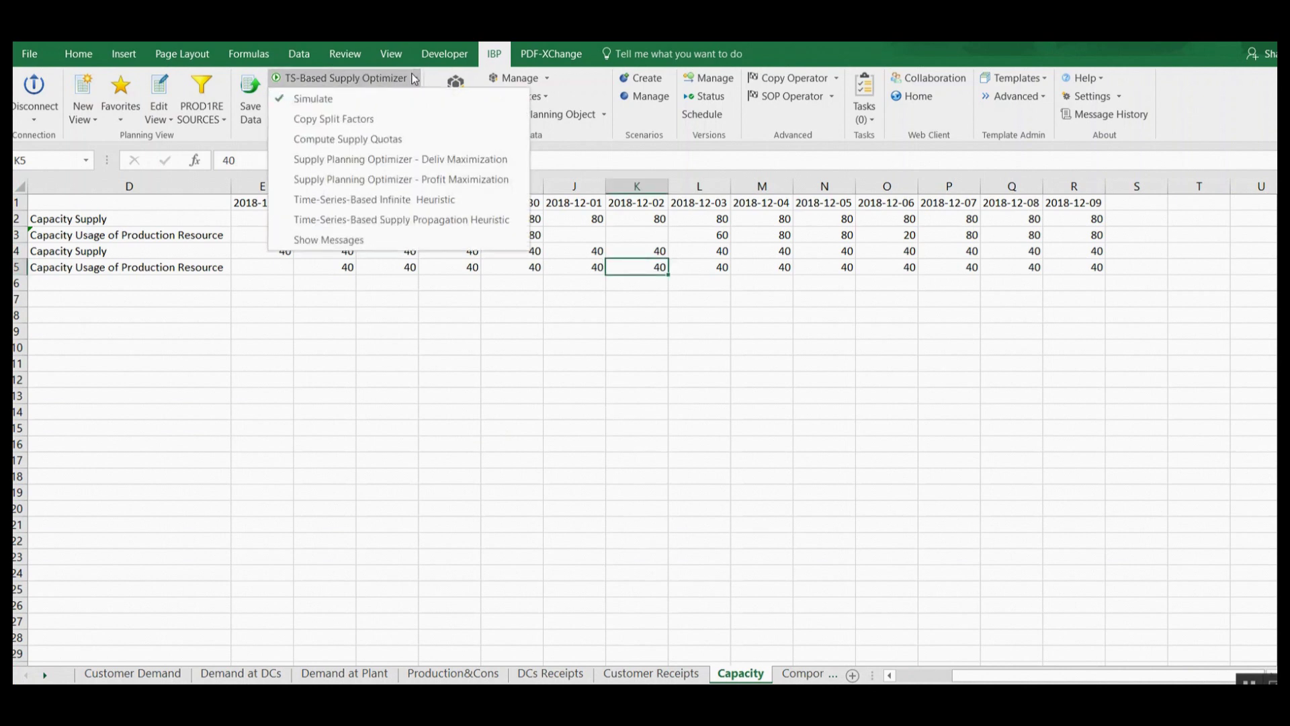
click(437, 180)
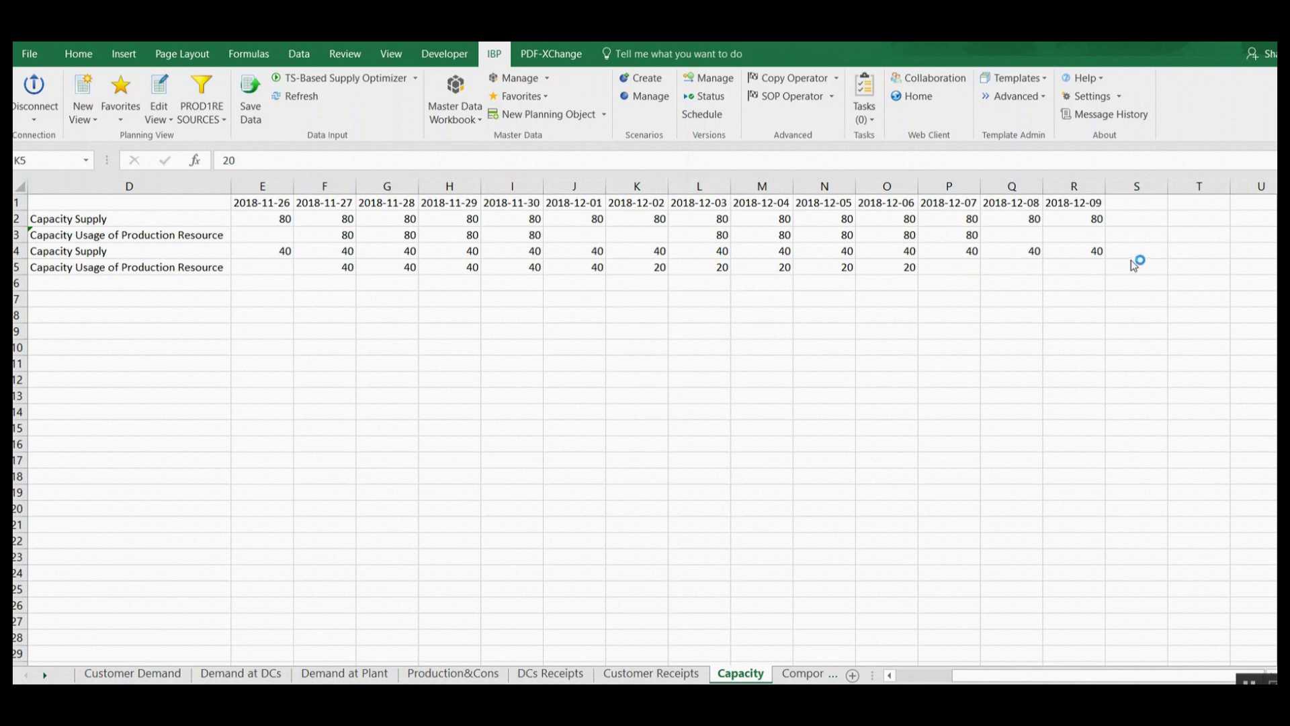
click(651, 674)
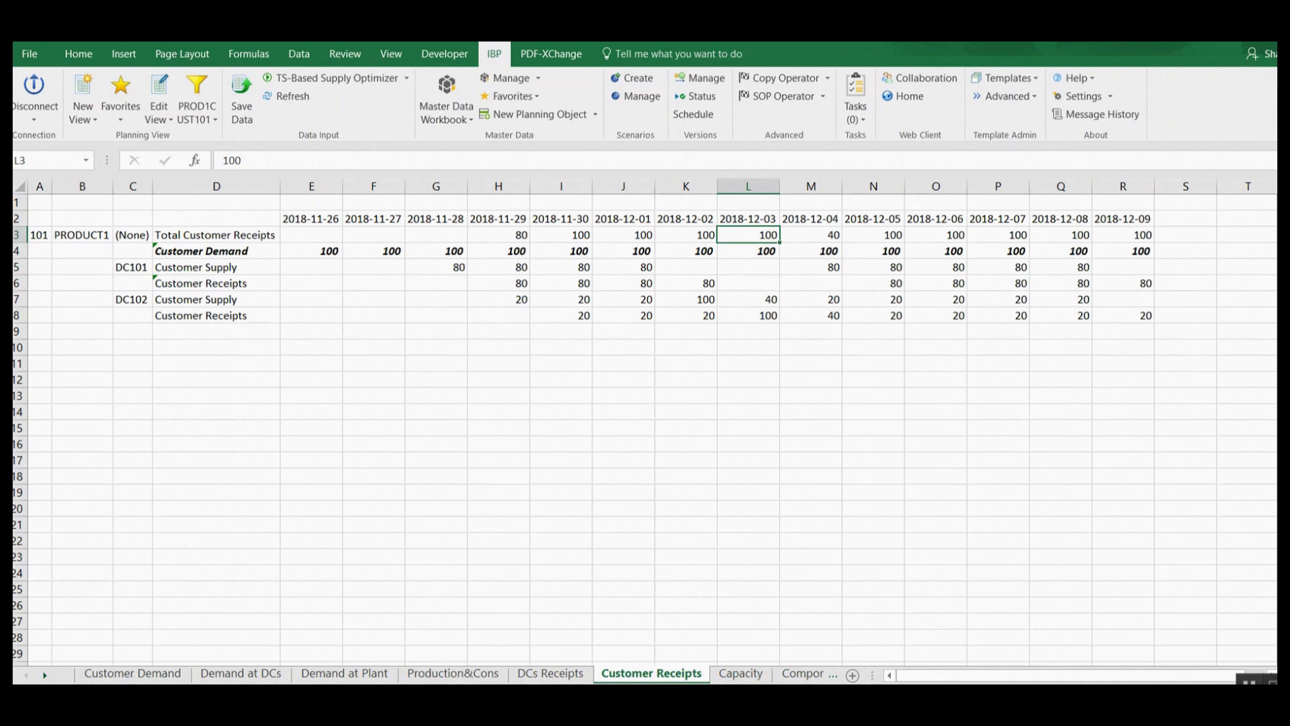
click(834, 673)
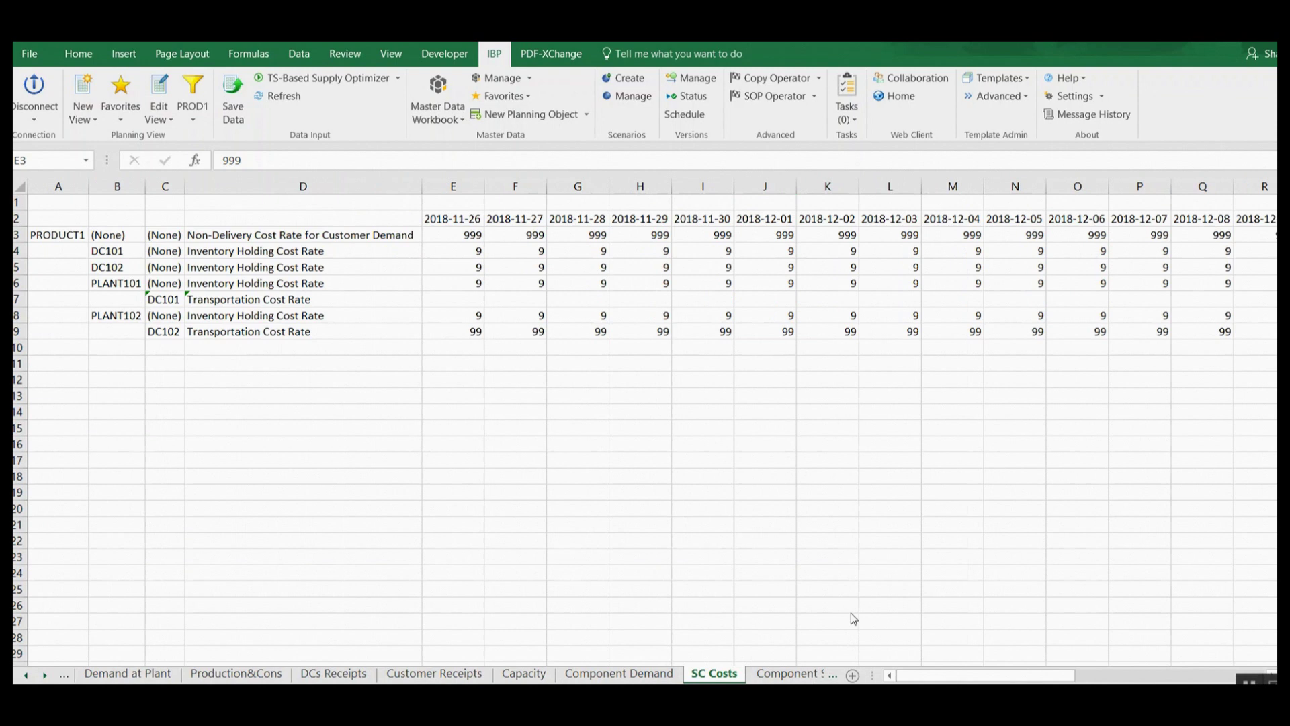